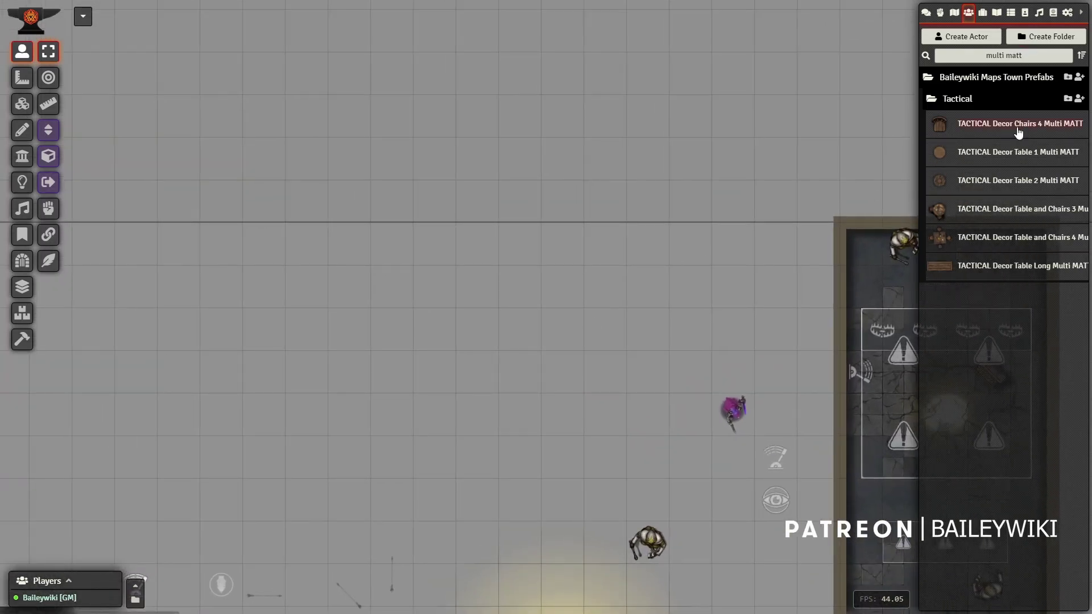
- Drag the Chairs 4, Table 1 and Table Long actors onto the map
drag(1017, 133, 875, 189)
drag(742, 243, 729, 240)
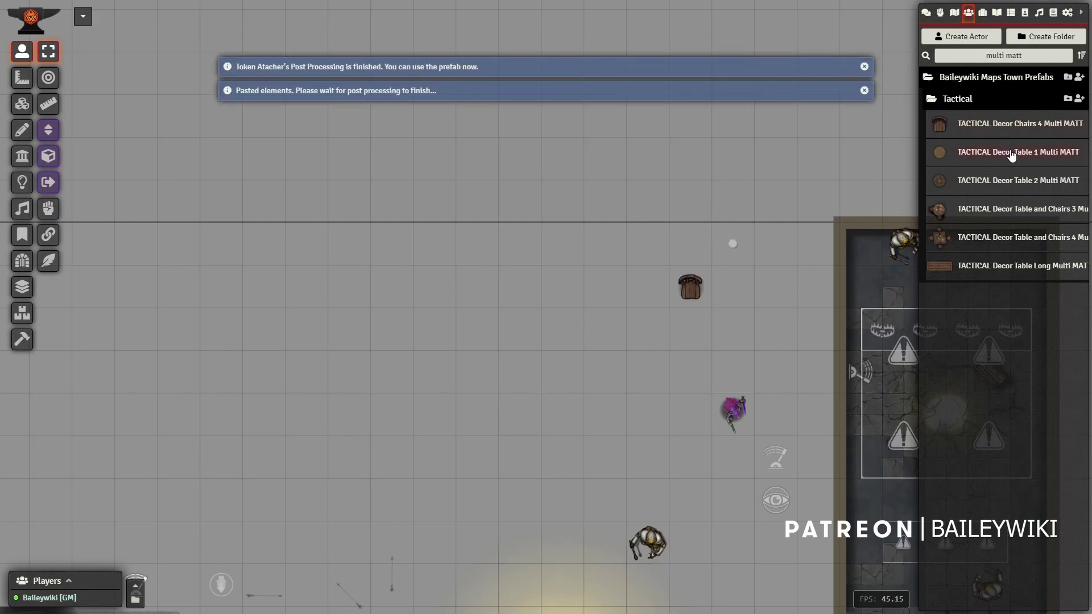
drag(1010, 154, 607, 239)
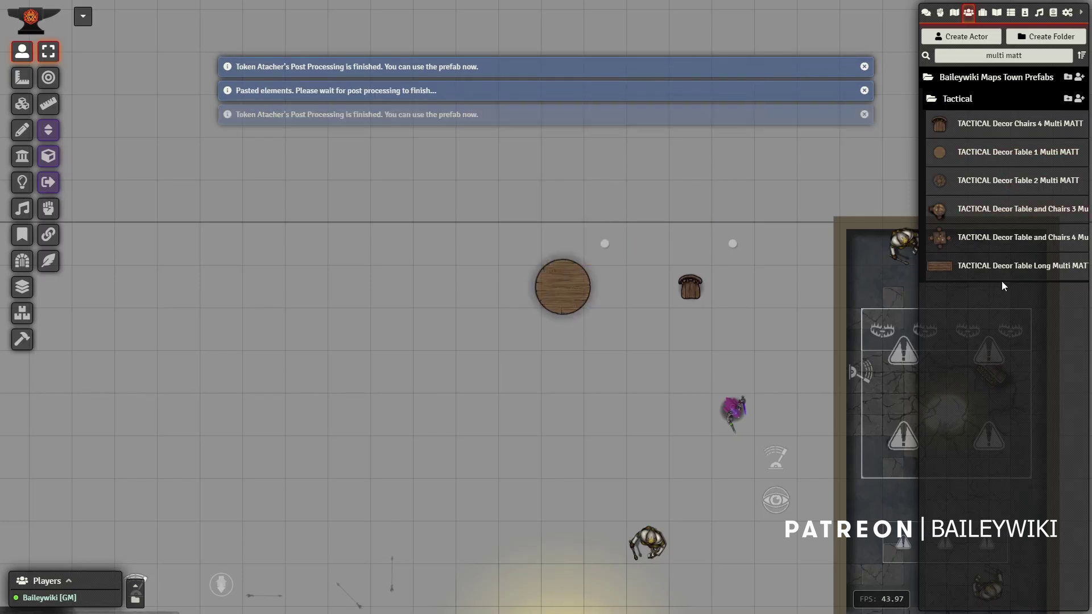
drag(989, 274, 478, 245)
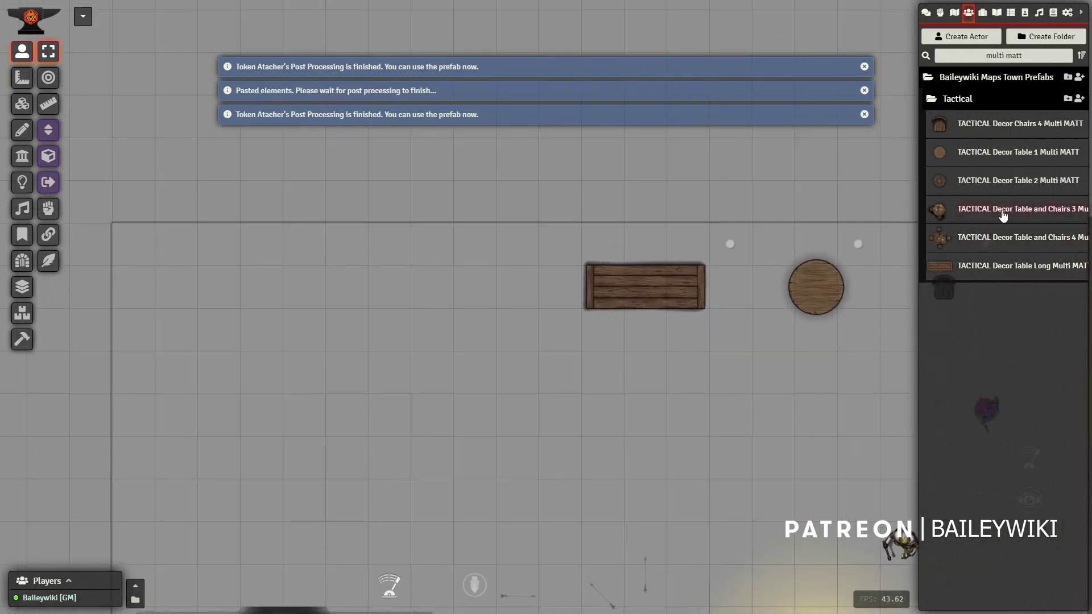
- Place the Table and Chairs 3 and Table and Chairs 4 prefabs on the map
drag(1003, 214, 633, 241)
drag(478, 242, 472, 241)
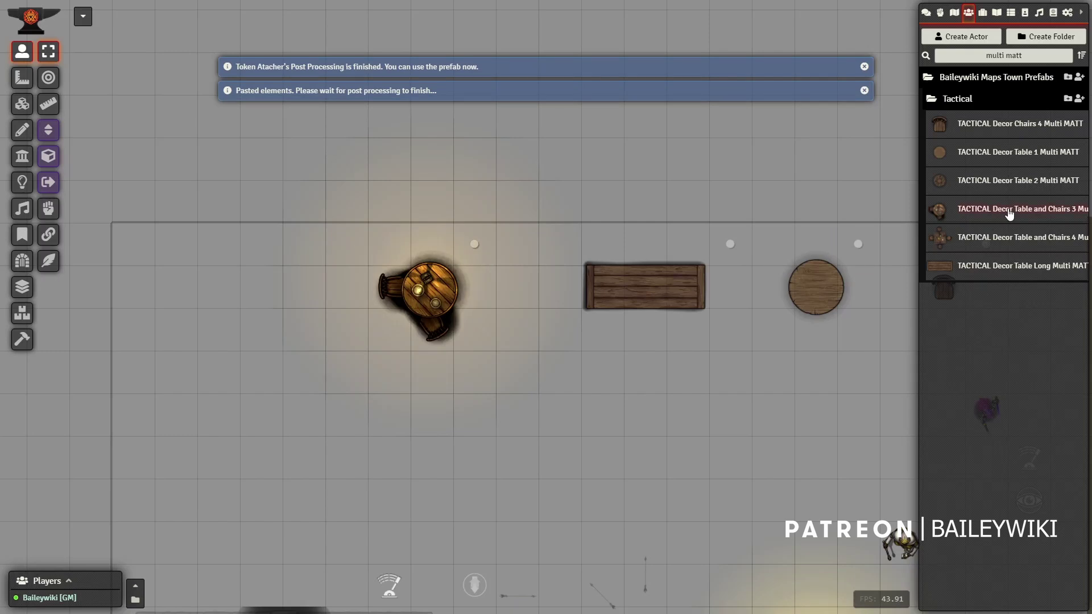
drag(1010, 240, 307, 249)
drag(592, 397, 304, 380)
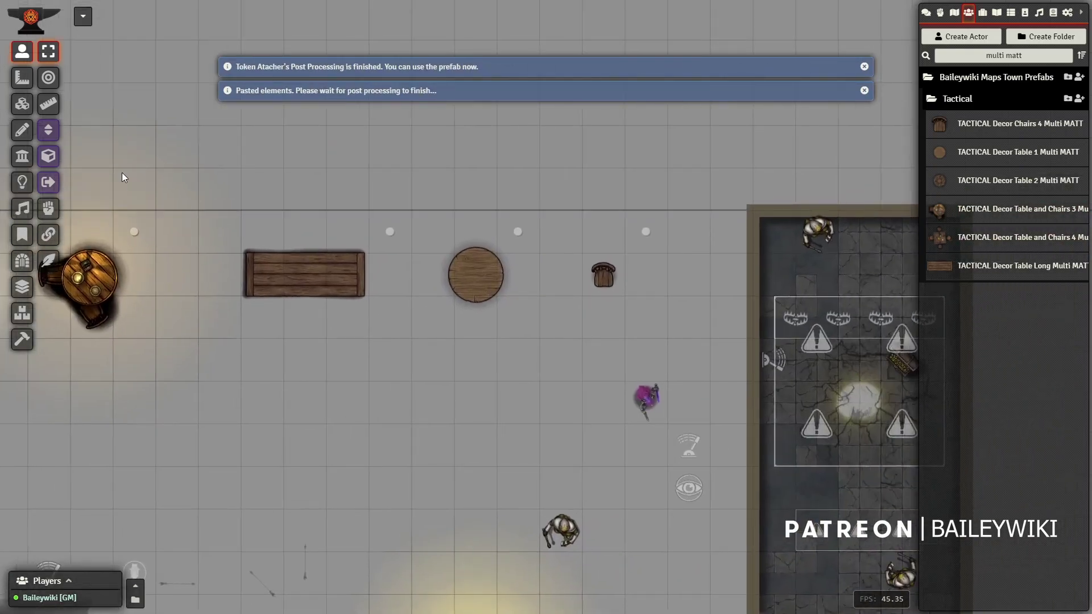
click(22, 104)
right_click(603, 283)
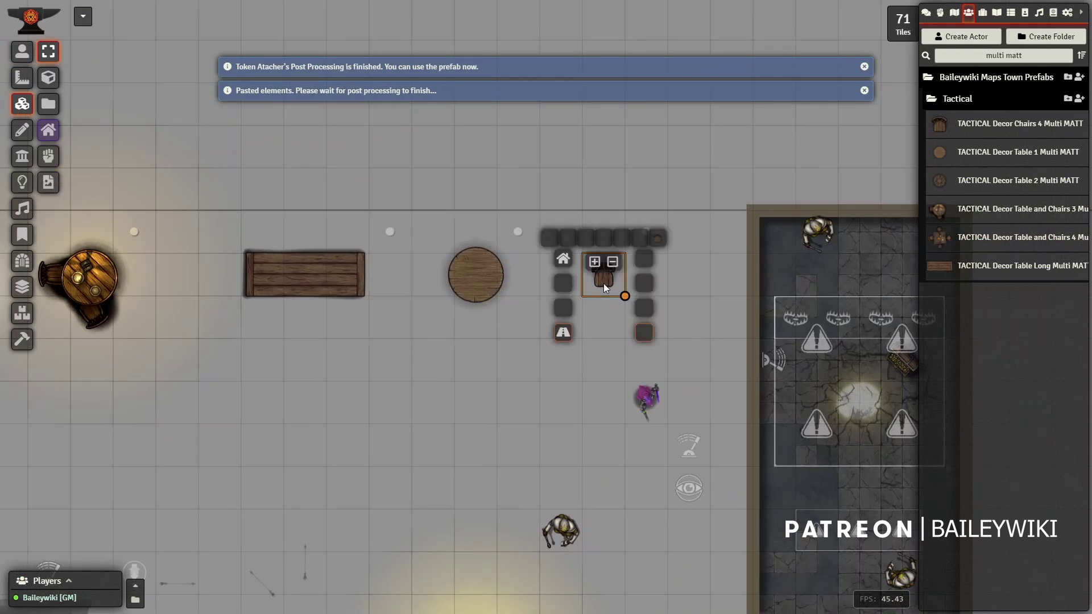
scroll(603, 282, up, 2)
click(591, 221)
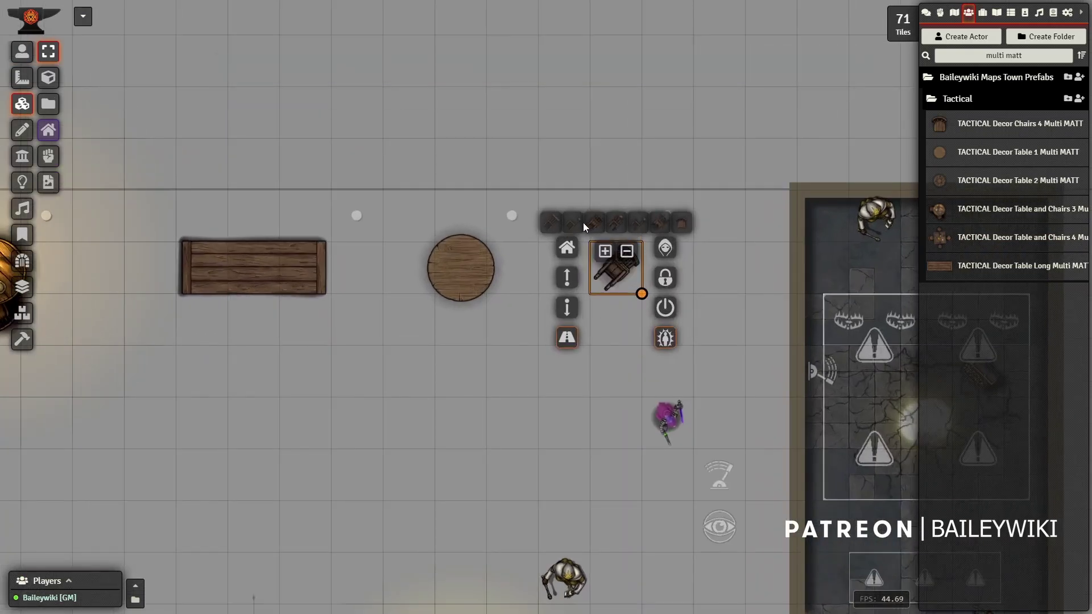
drag(610, 328, 533, 368)
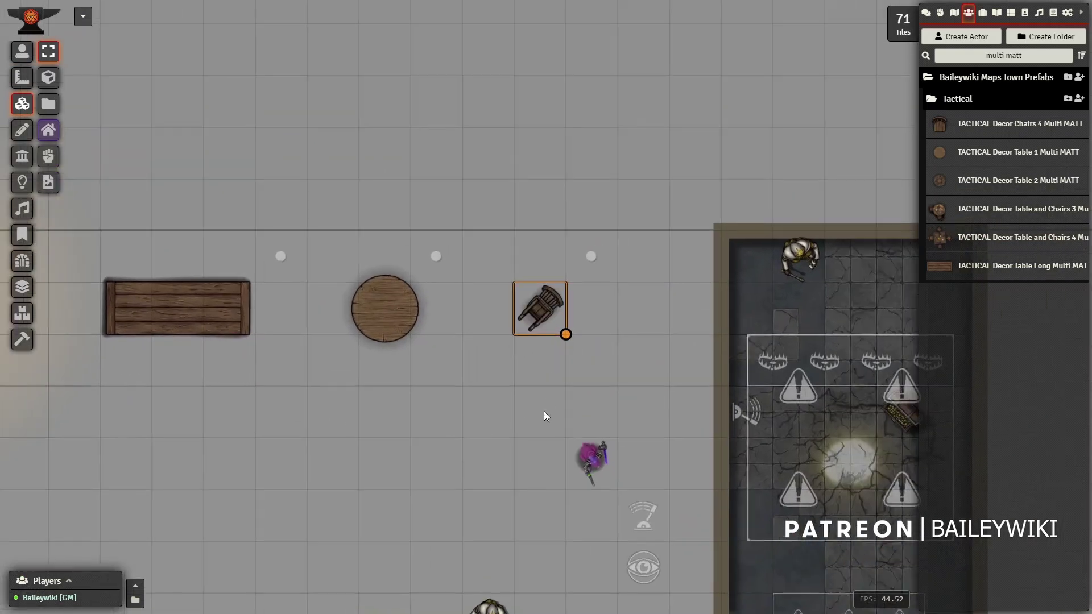
scroll(540, 313, up, 2)
scroll(554, 318, up, 2)
right_click(540, 310)
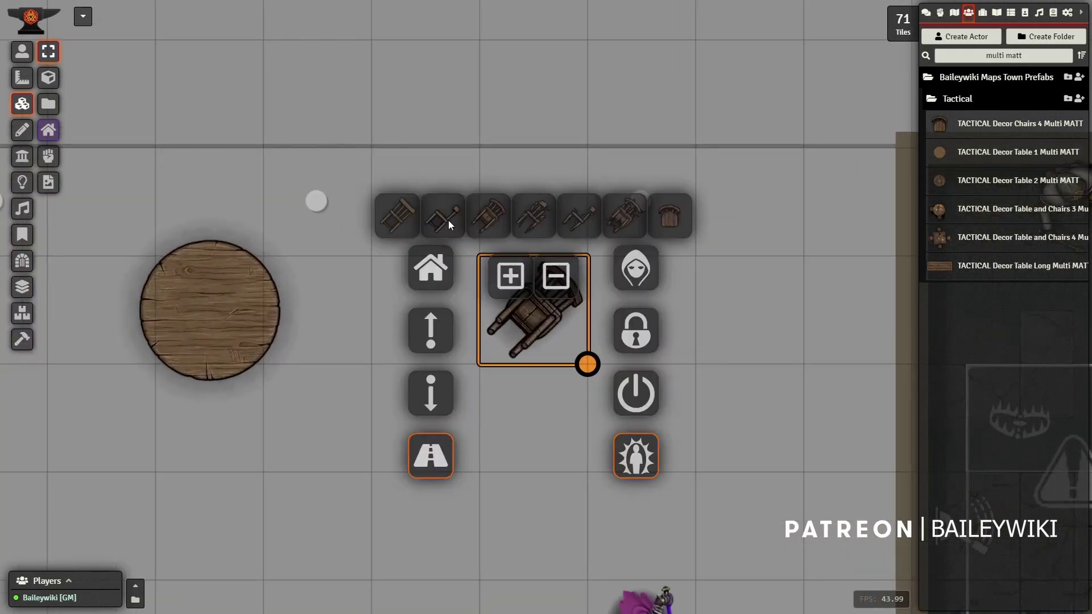
click(574, 224)
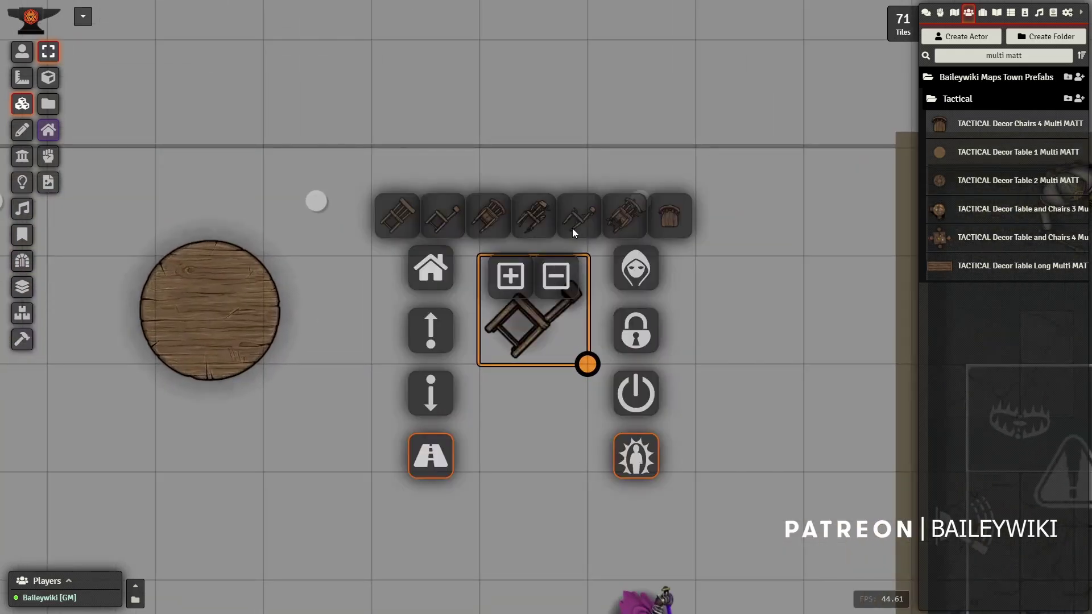
click(626, 222)
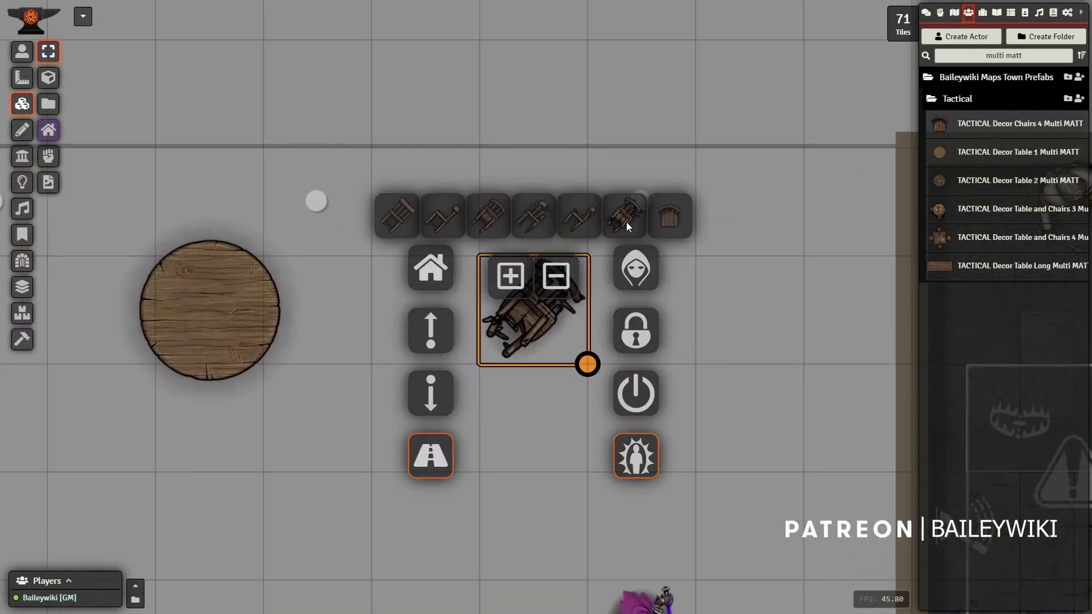
click(669, 216)
scroll(362, 428, down, 2)
drag(360, 428, 568, 478)
click(473, 349)
right_click(473, 349)
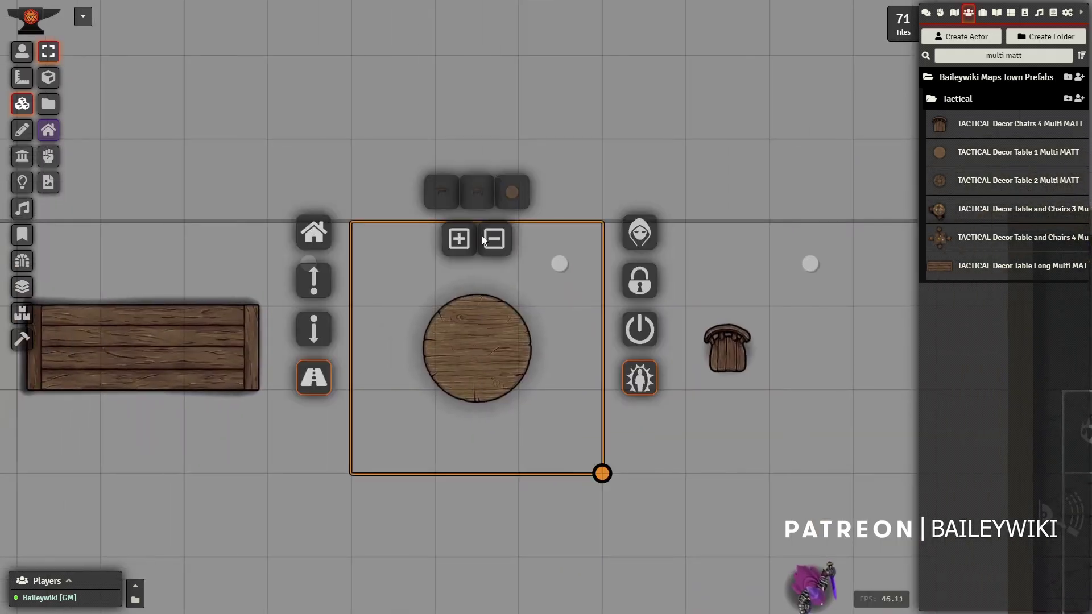
click(482, 190)
click(443, 189)
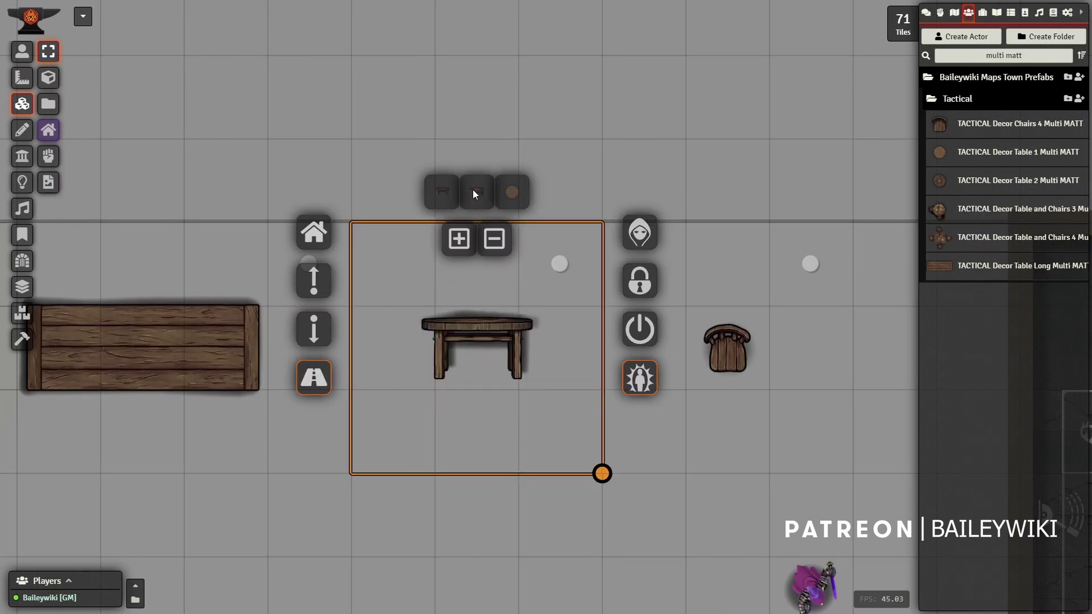
click(473, 190)
click(438, 192)
click(473, 191)
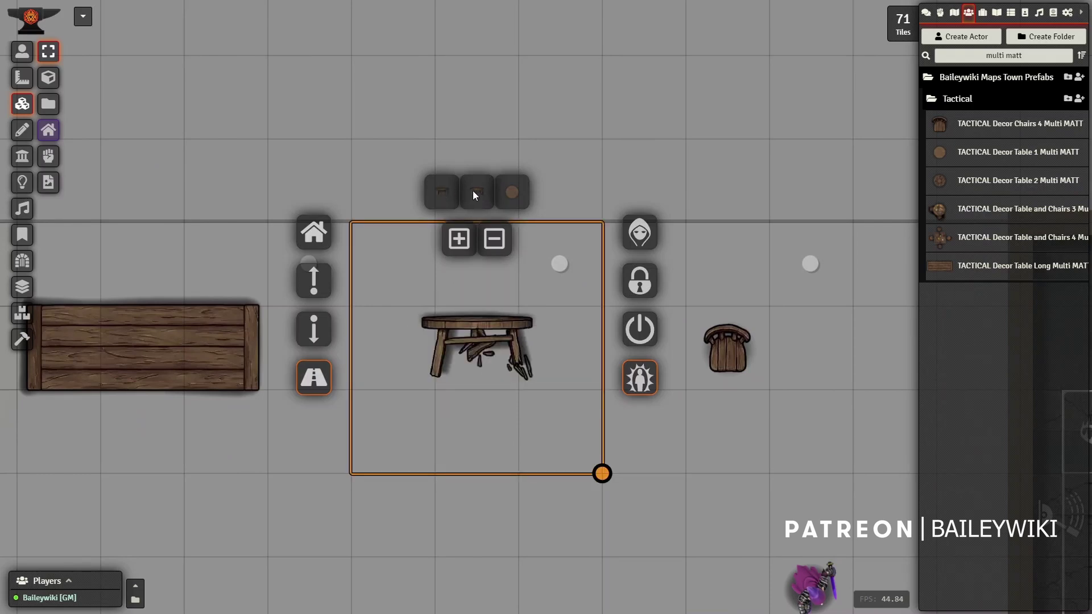
click(519, 186)
right_click(493, 352)
drag(199, 510, 549, 520)
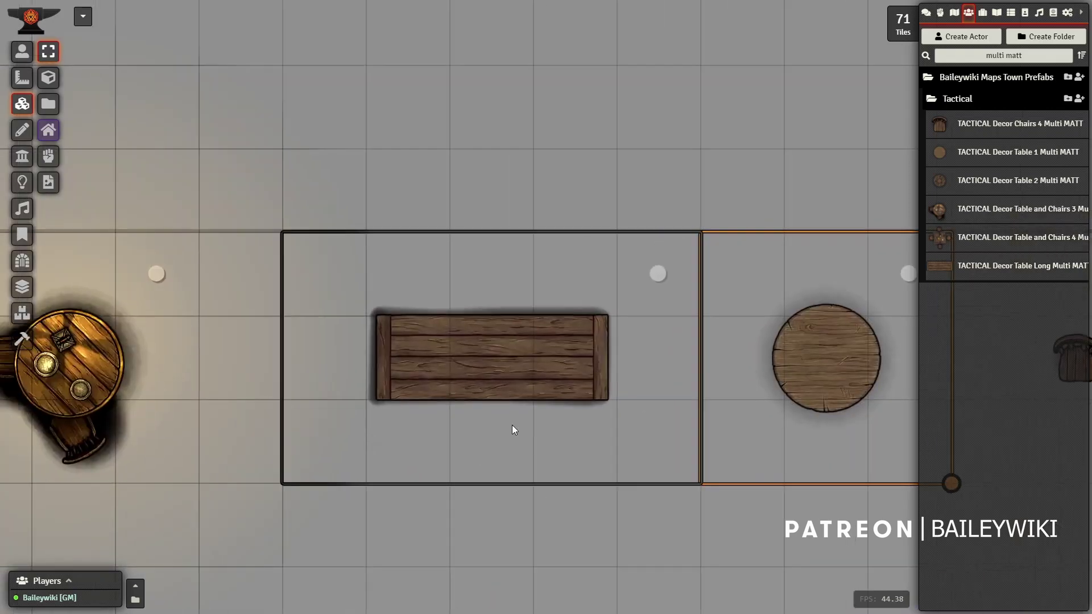
click(489, 373)
right_click(486, 367)
click(487, 197)
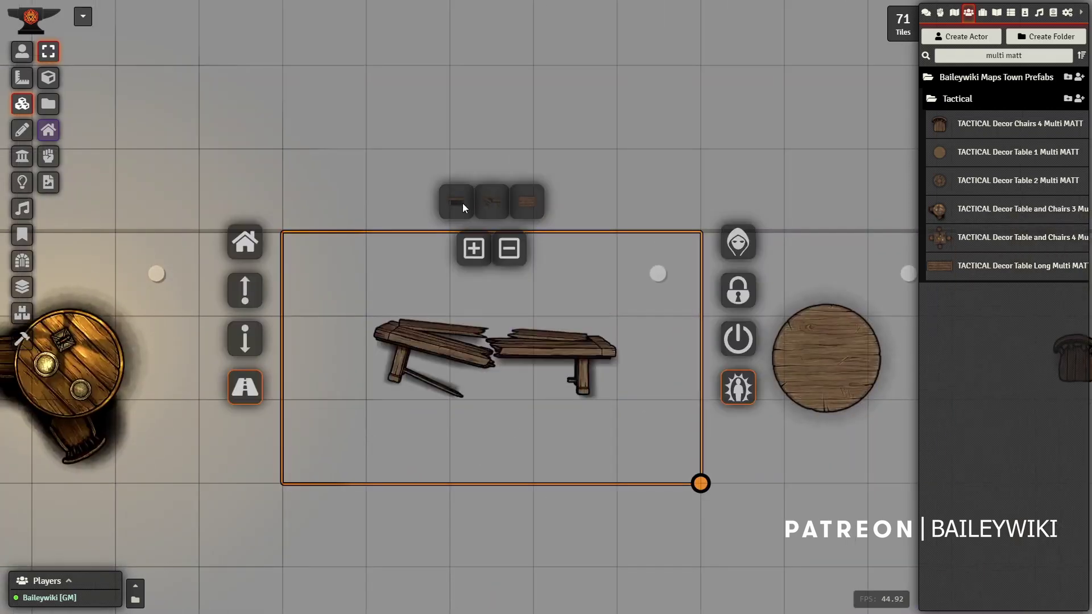
click(458, 203)
click(531, 200)
scroll(356, 394, down, 3)
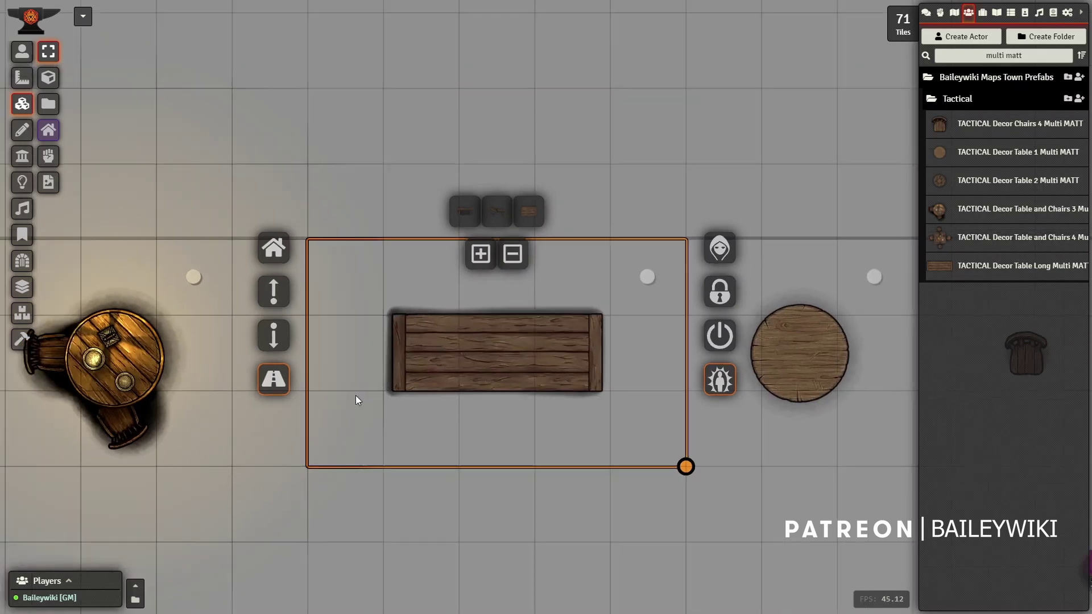
drag(202, 438, 183, 348)
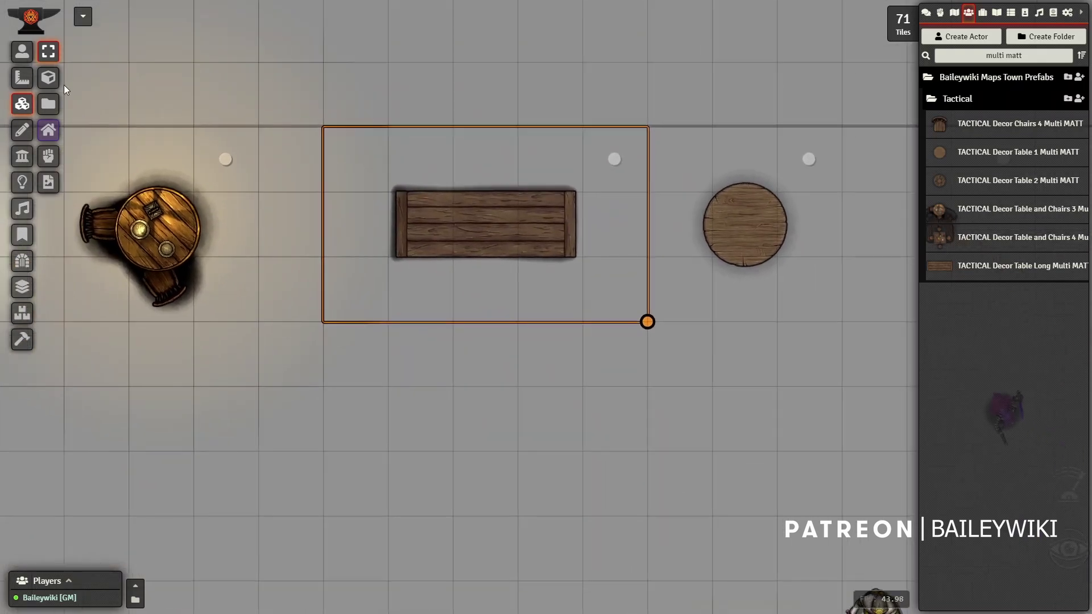
click(22, 53)
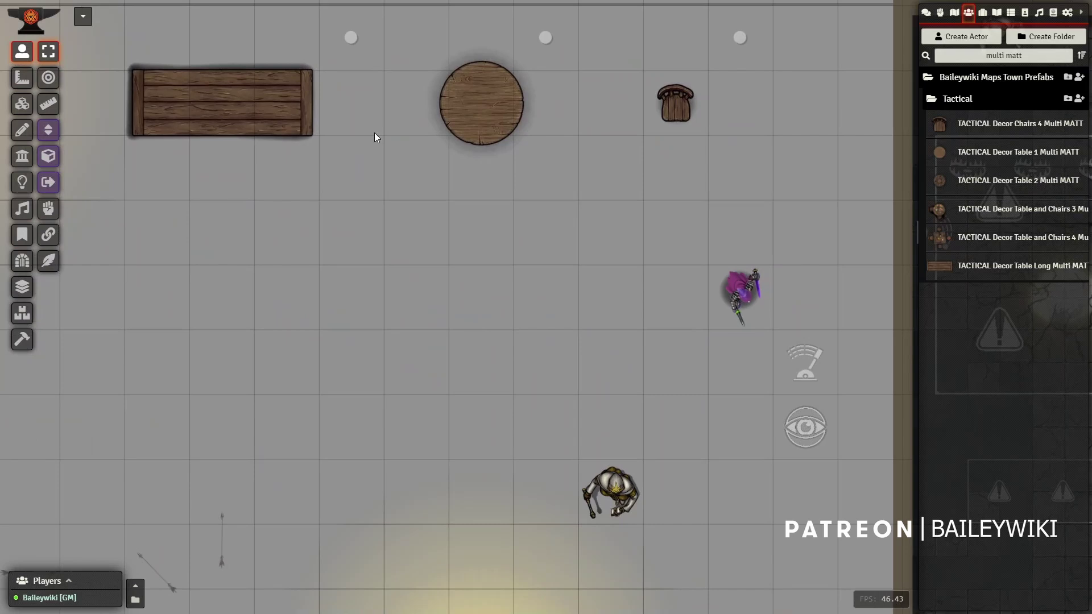
- Select the purple token and walk it up and left to below the round table
click(750, 318)
drag(661, 350, 619, 454)
drag(733, 424, 740, 364)
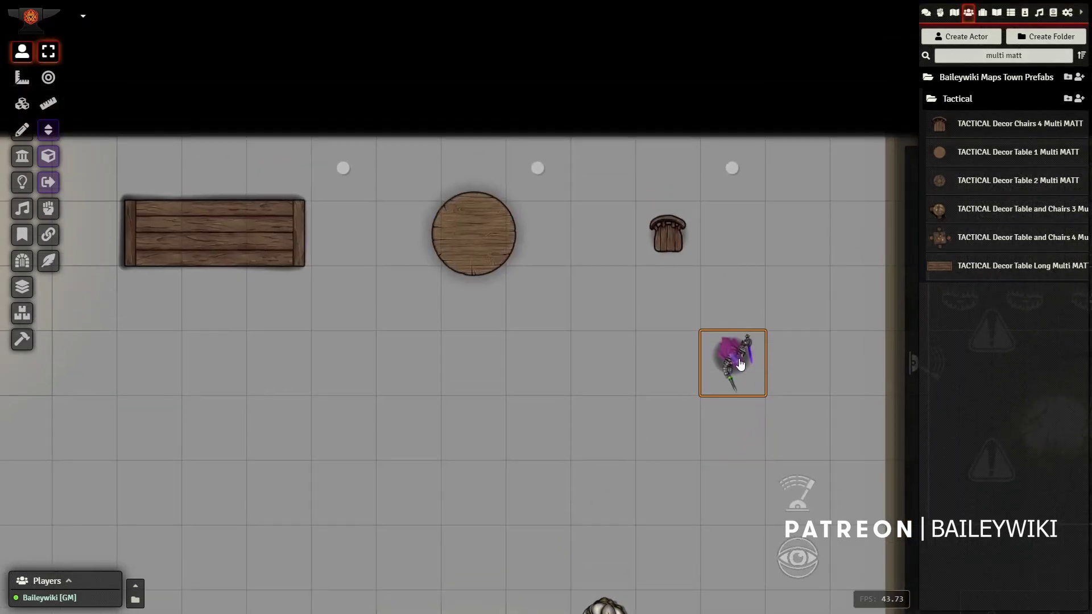
key(Up)
key(Left)
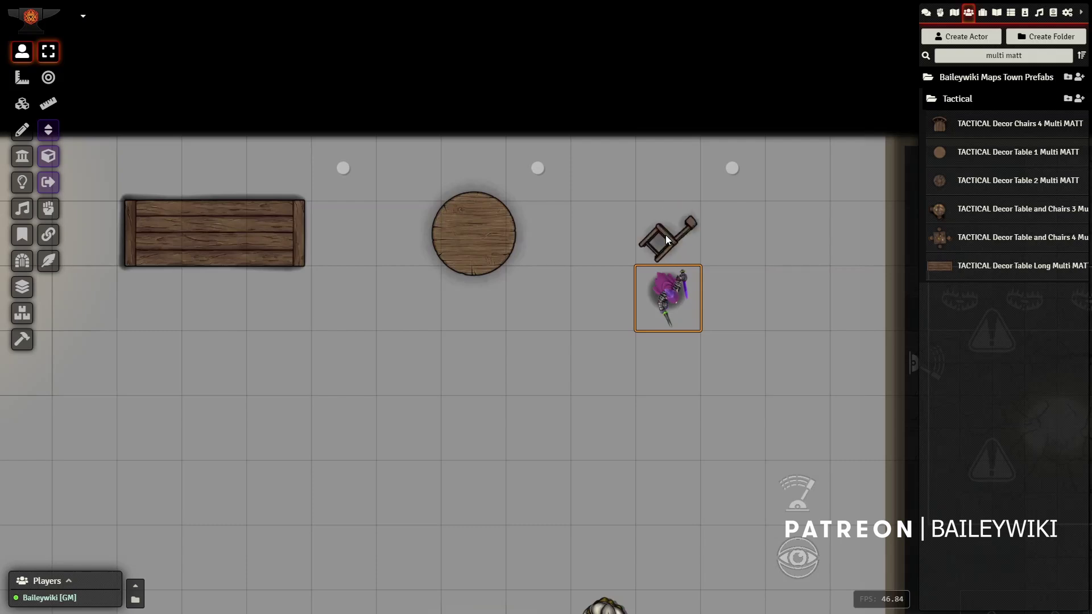
key(Left)
key(Left)
key(Left)
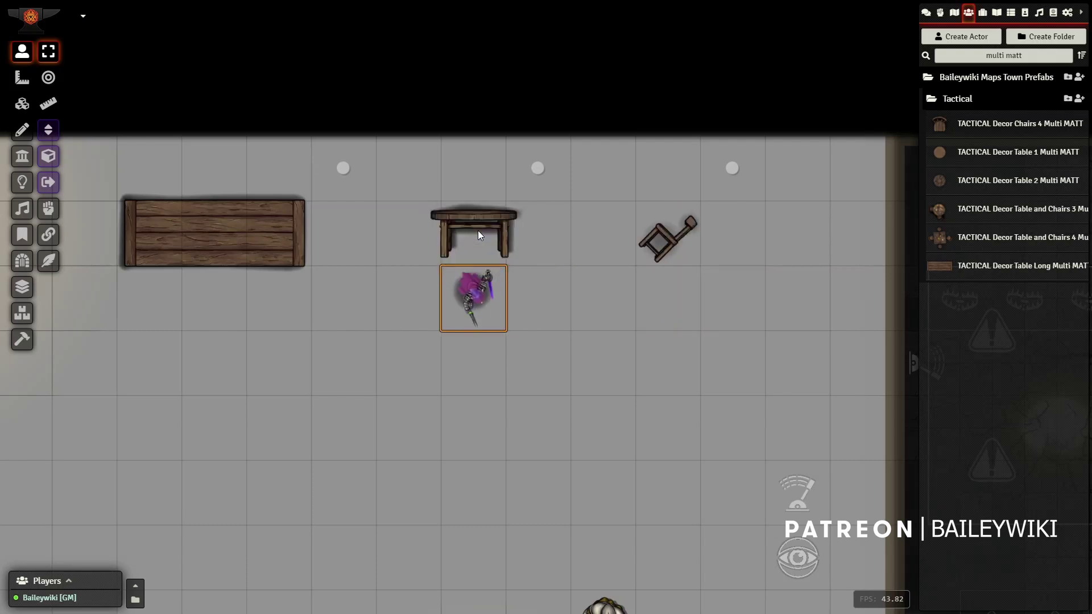
- Step the token onto the table and back, past the long table, then beside the round table set
key(Up)
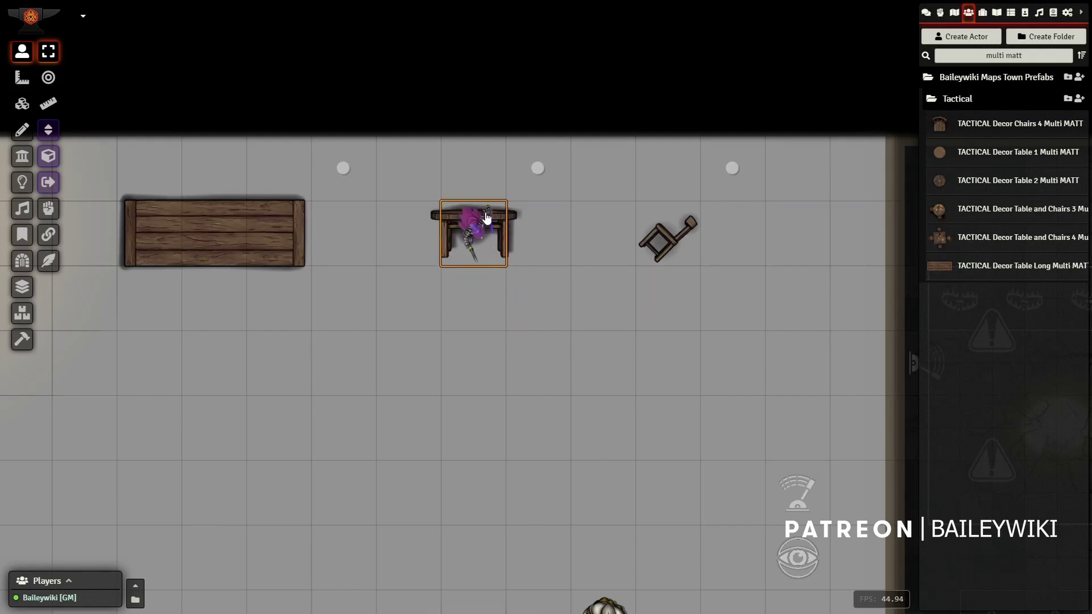
key(Down)
key(Left)
key(Left)
key(Left)
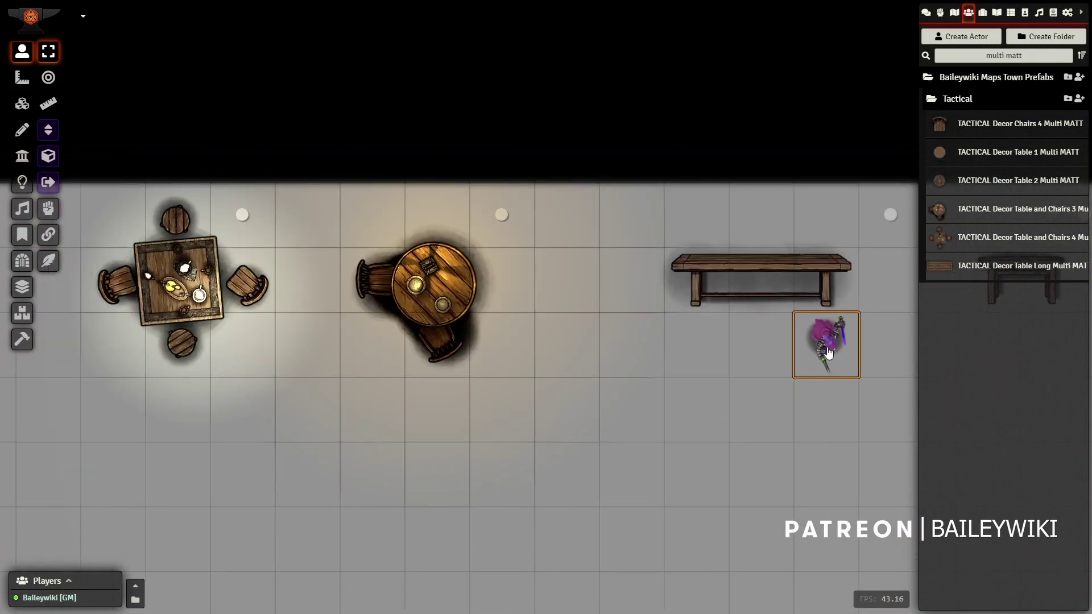
drag(827, 353, 501, 350)
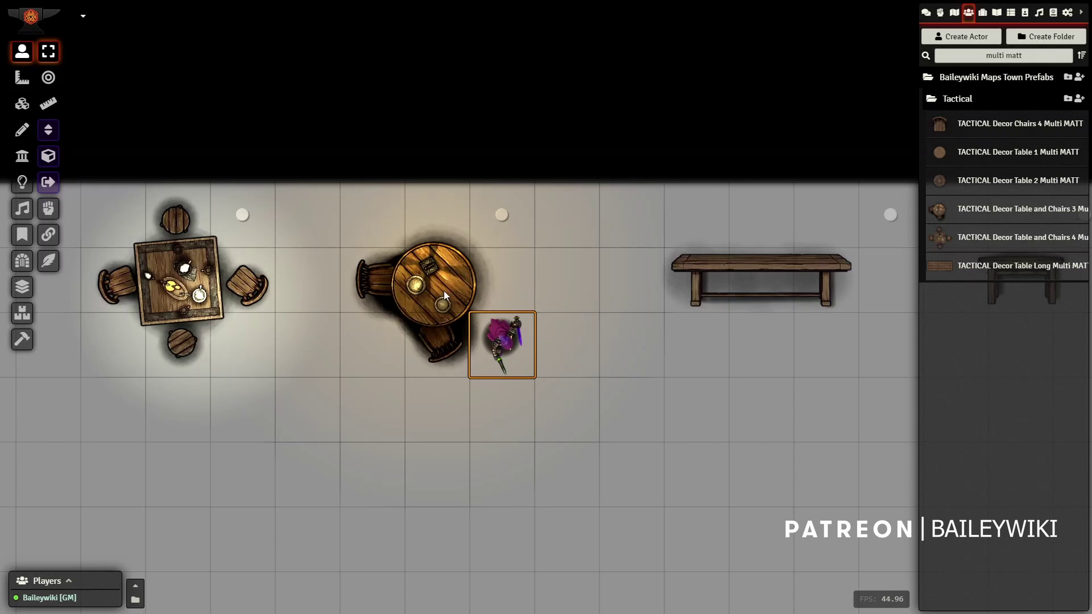
- Roll the token's Strength check from the chat card, breaking the round table
click(926, 12)
click(1060, 140)
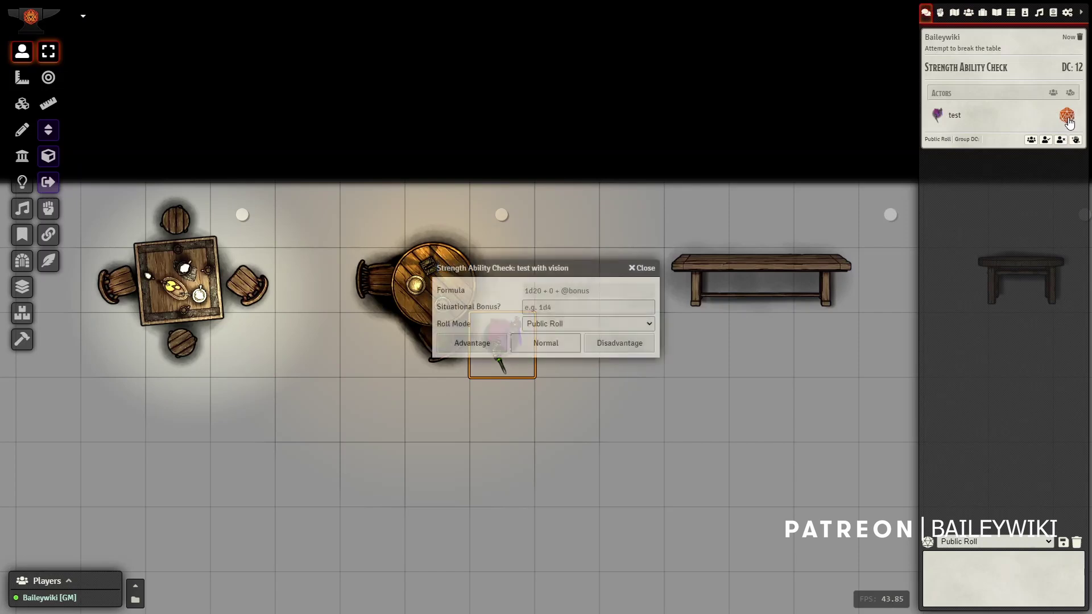
click(535, 346)
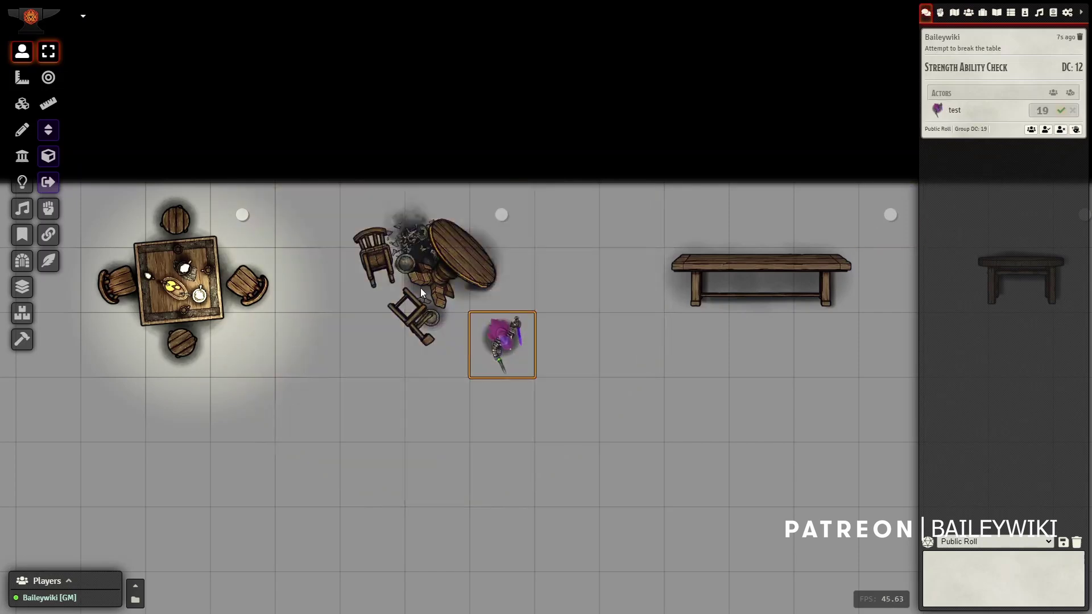
- Move toward the square table and roll another Strength check with advantage to smash it
scroll(416, 347, up, 3)
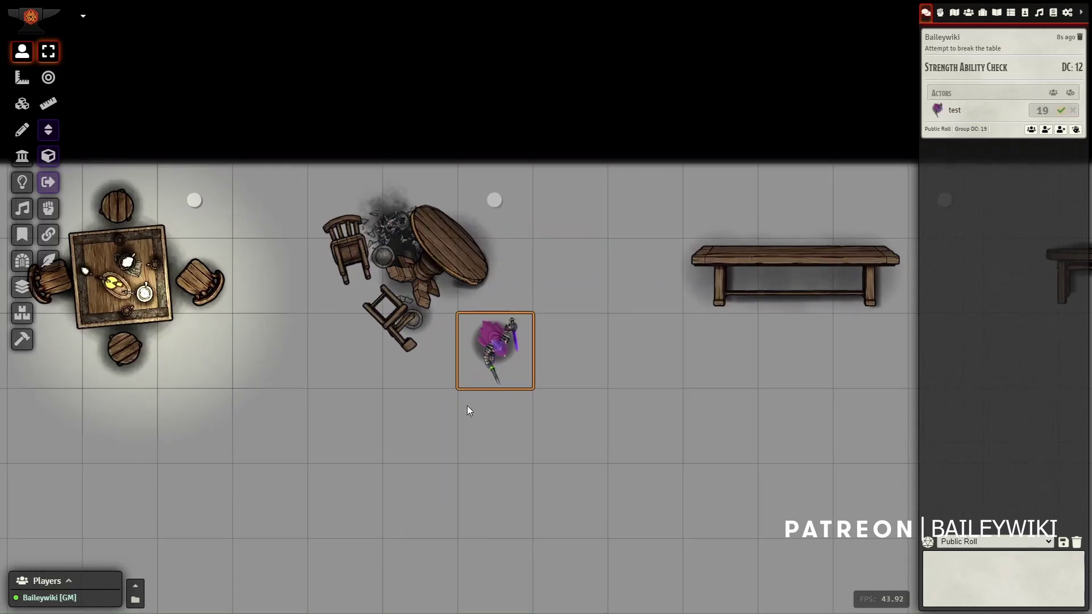
drag(387, 466, 509, 454)
key(Left)
key(Left)
key(Left)
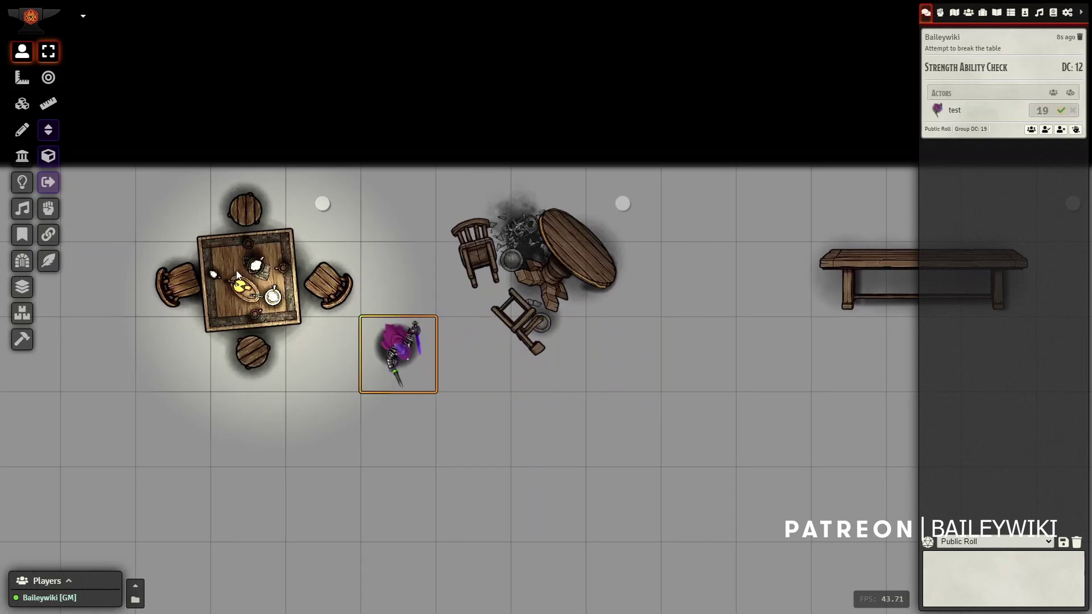
click(553, 272)
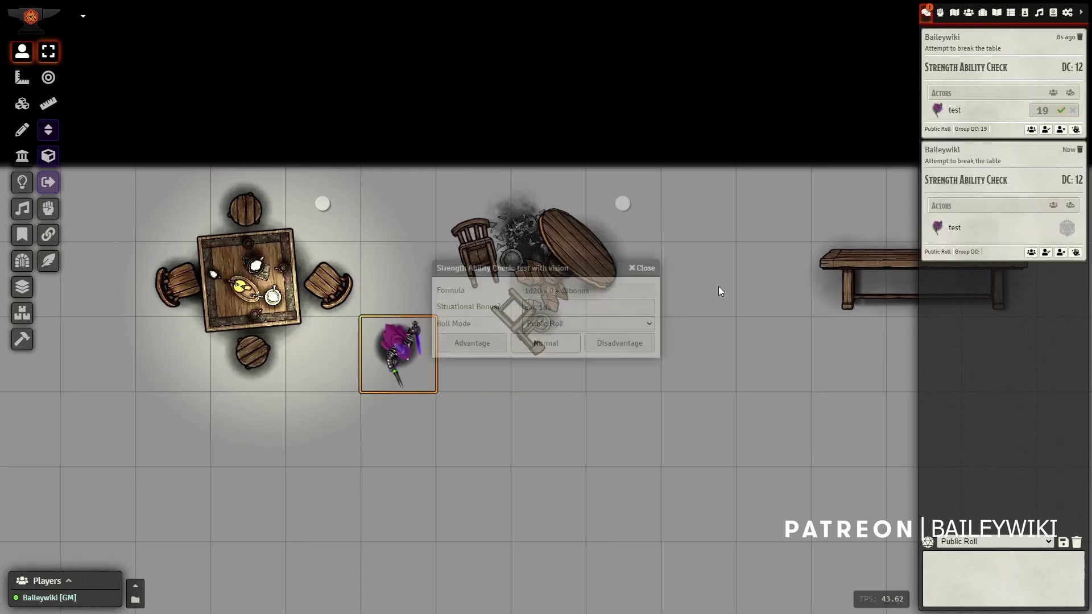
click(492, 336)
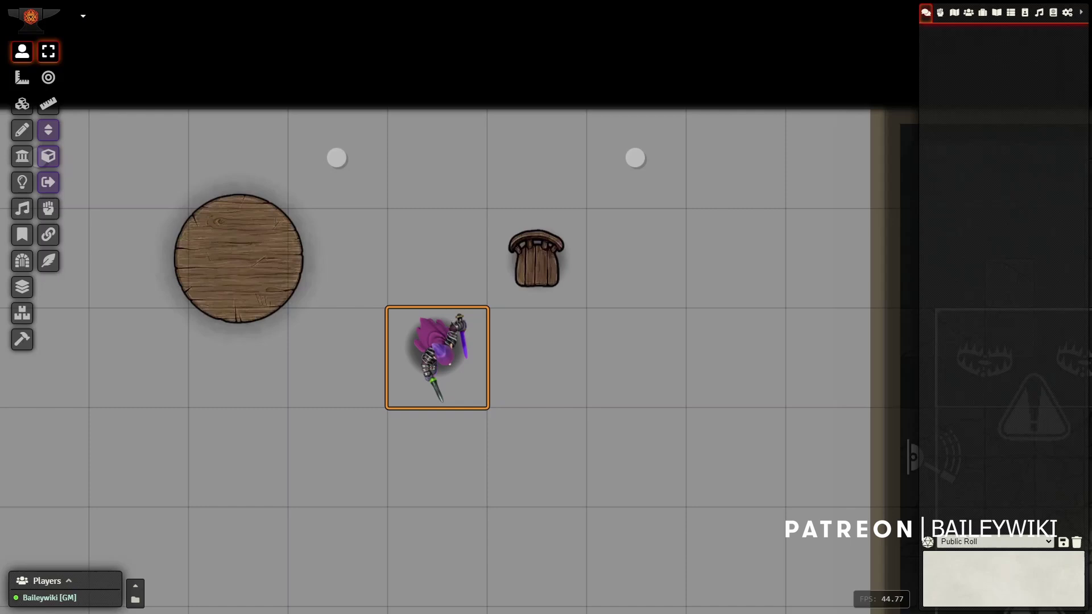
- Open the stool tile's settings, enter test tags '123', then delete them
click(22, 104)
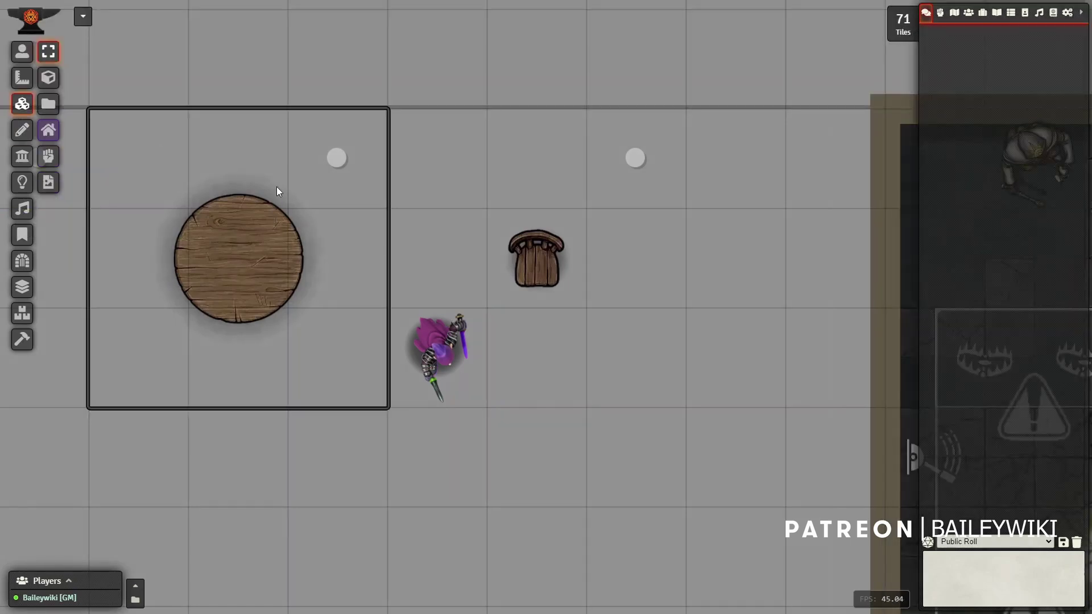
double_click(526, 255)
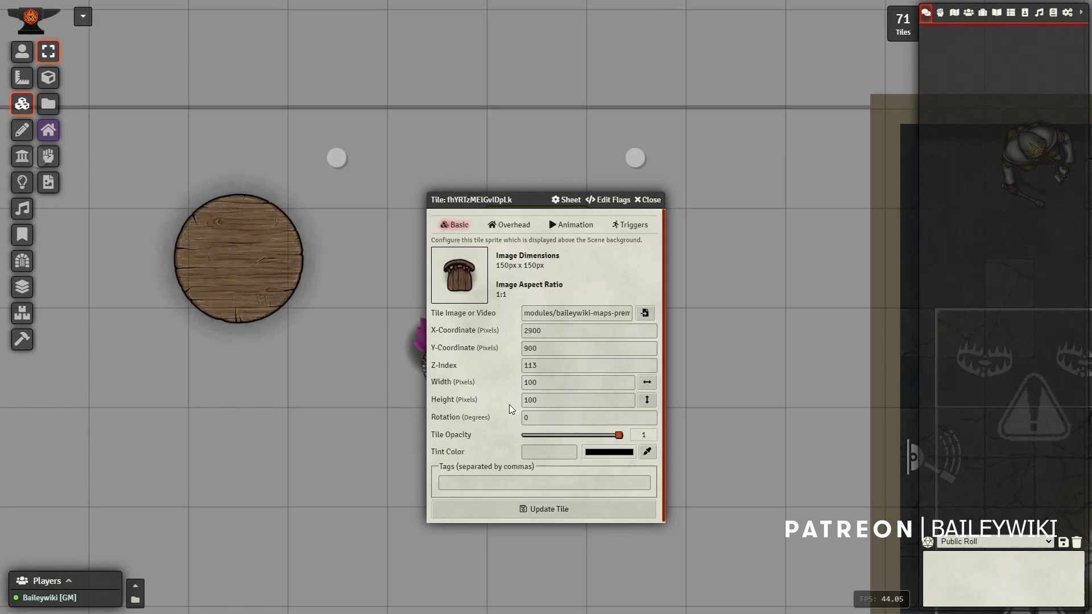
click(513, 484)
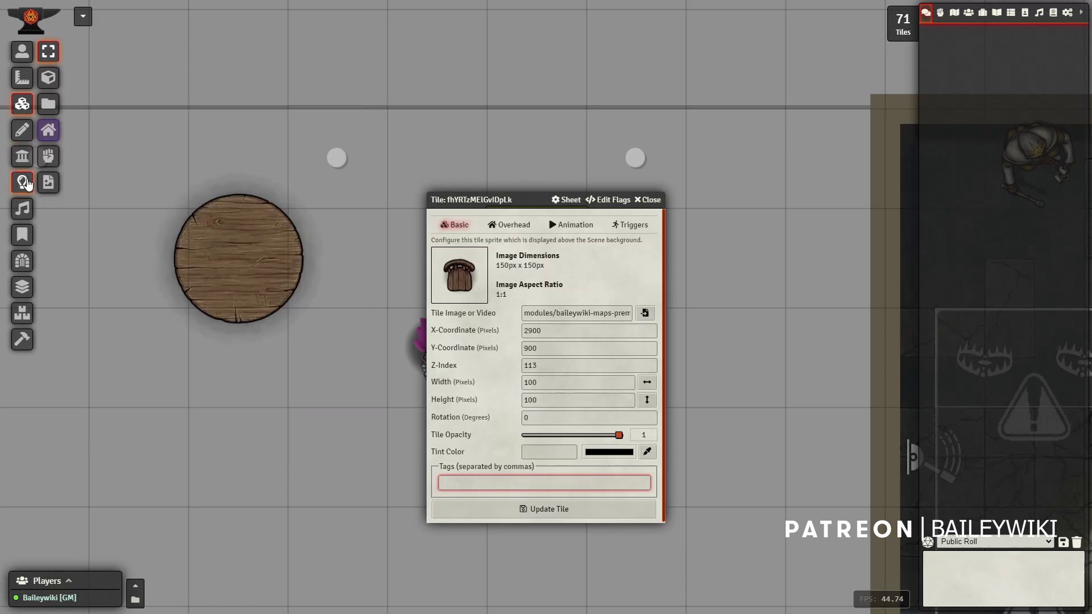
click(22, 182)
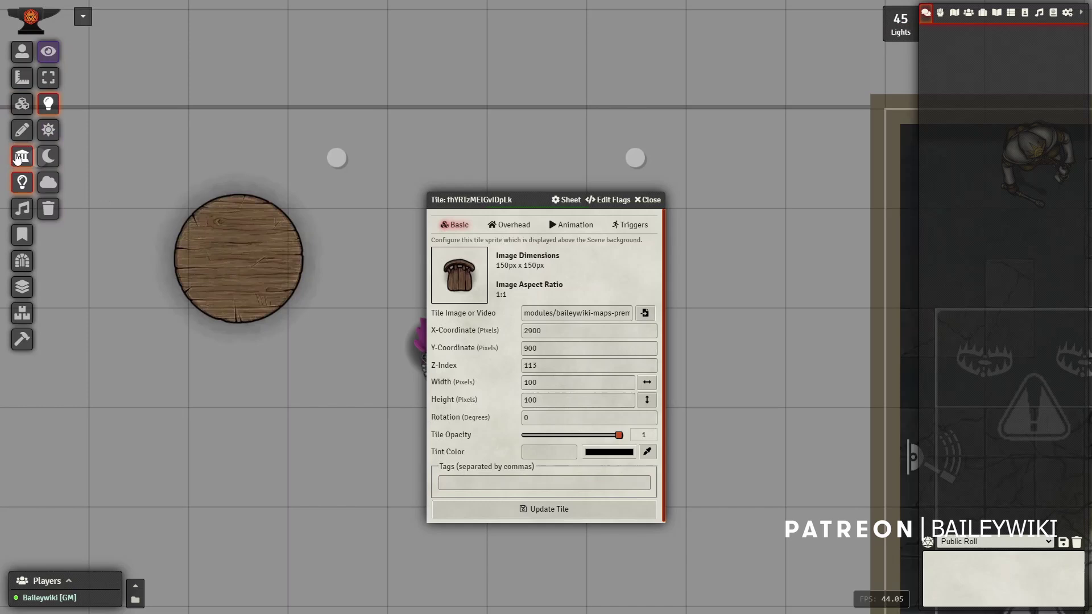
scroll(221, 366, down, 2)
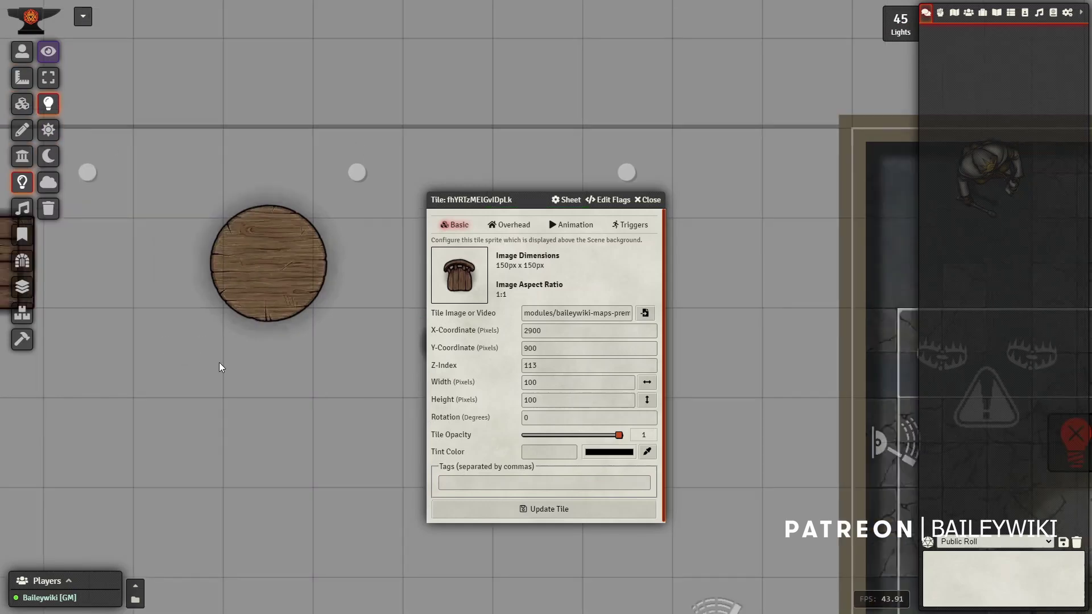
click(485, 484)
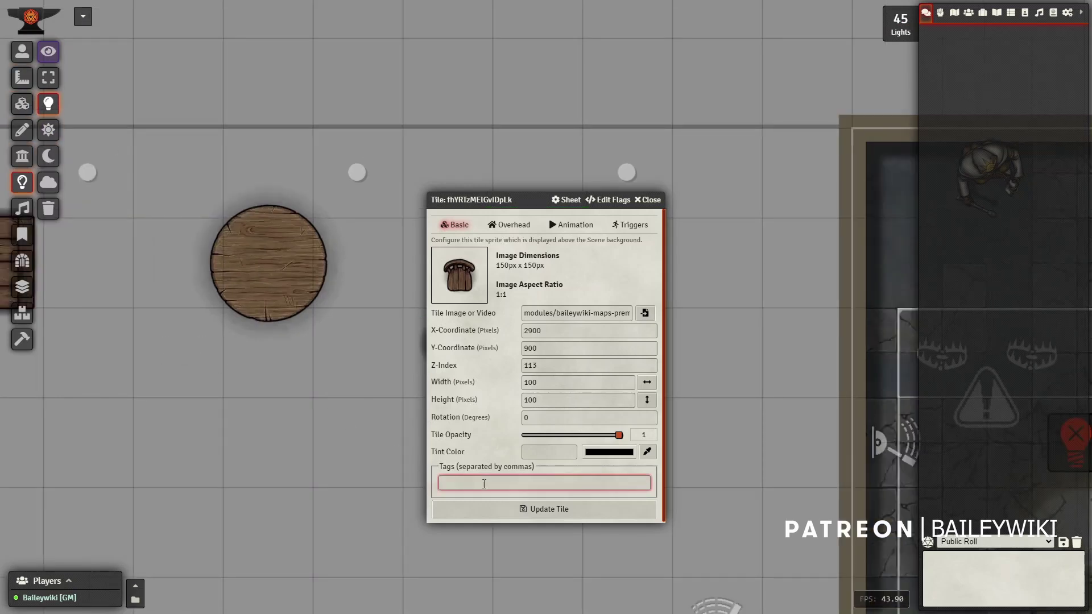
text(123,abc)
drag(484, 484, 415, 477)
key(BackSpace)
- Show the Actors directory, close the stool tile settings, and pan to the tables
click(967, 14)
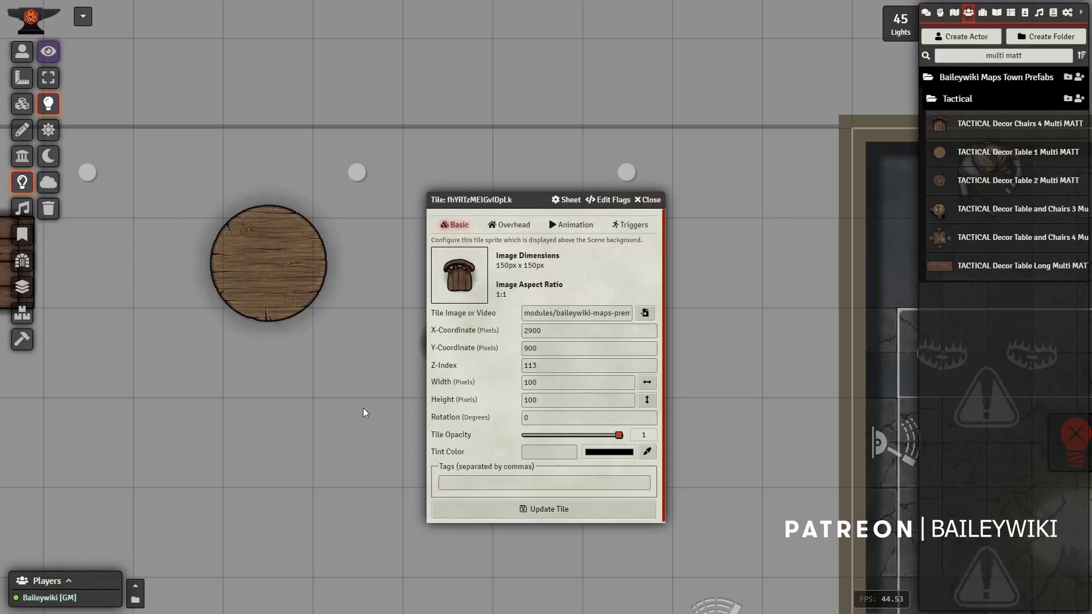
click(21, 104)
click(21, 105)
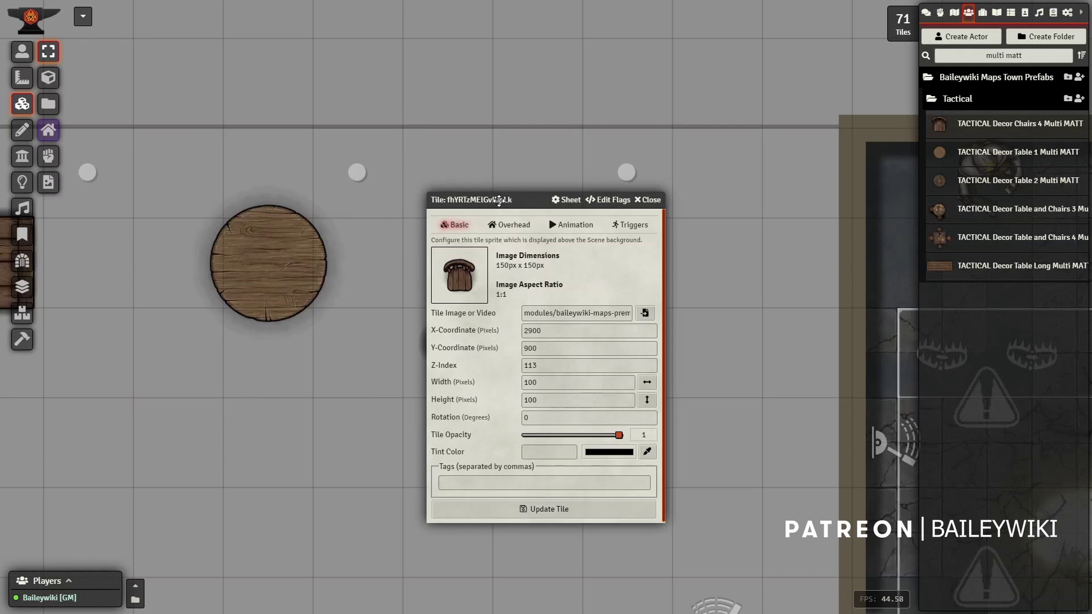
drag(403, 374, 304, 359)
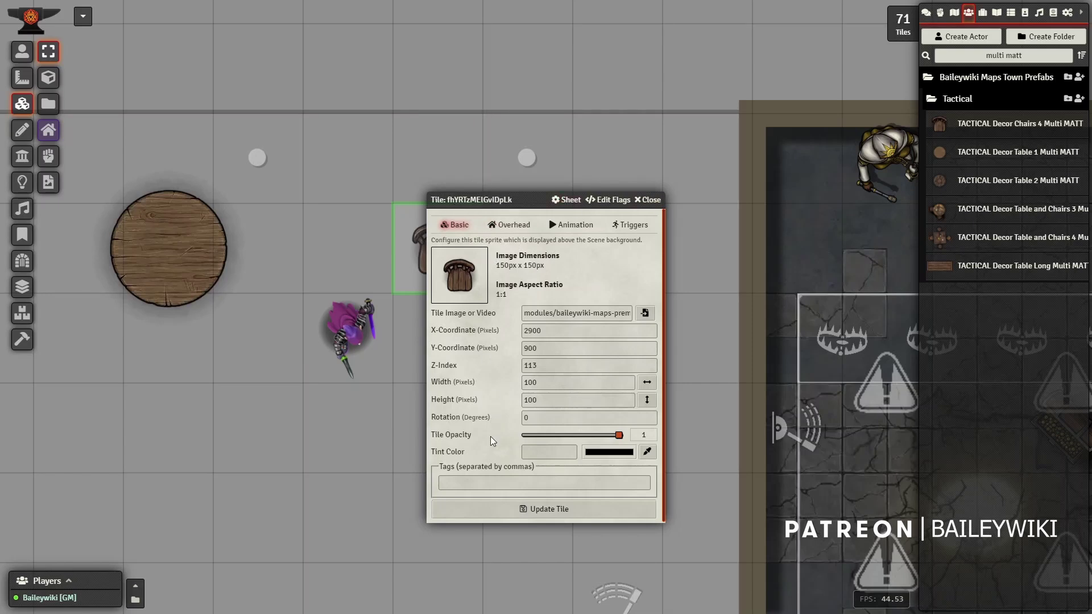
click(490, 484)
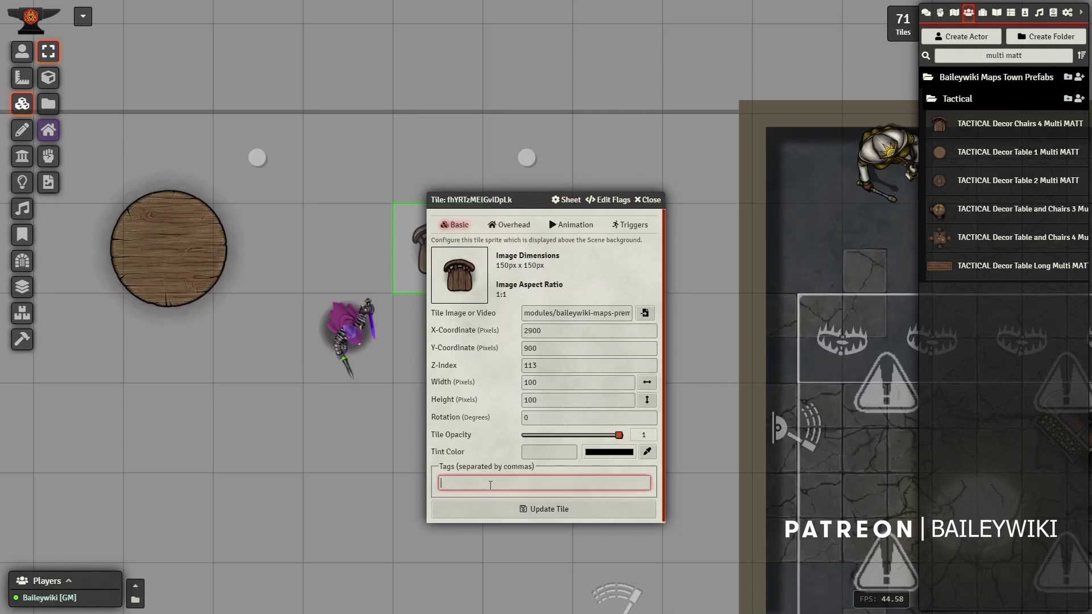
click(649, 199)
drag(172, 465, 533, 452)
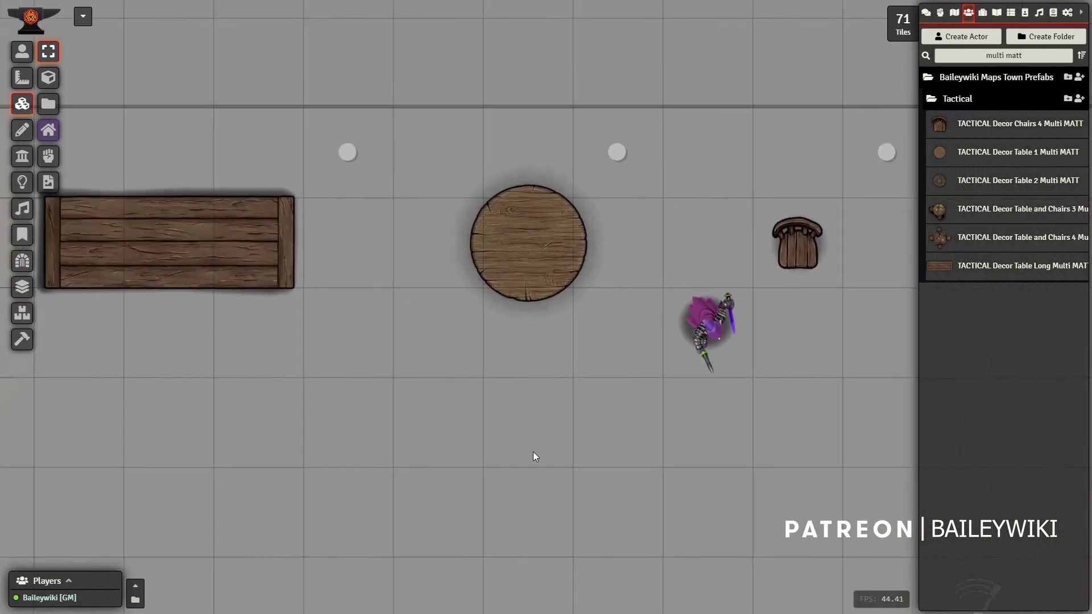
scroll(455, 384, down, 5)
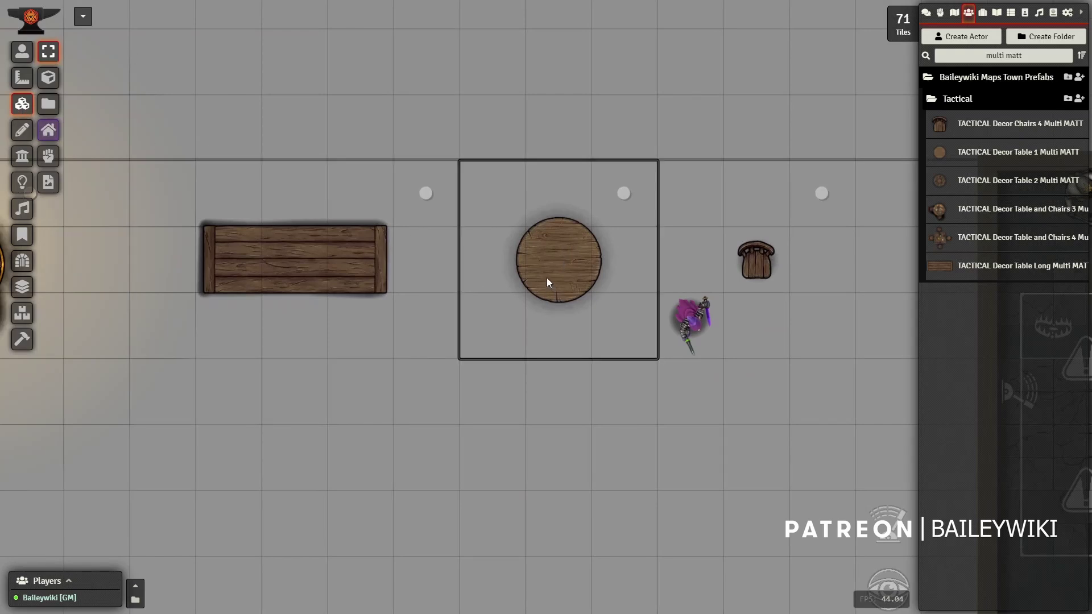
- Open the round table tile's Triggers and inspect its Toggle action for table-chairs01
click(135, 586)
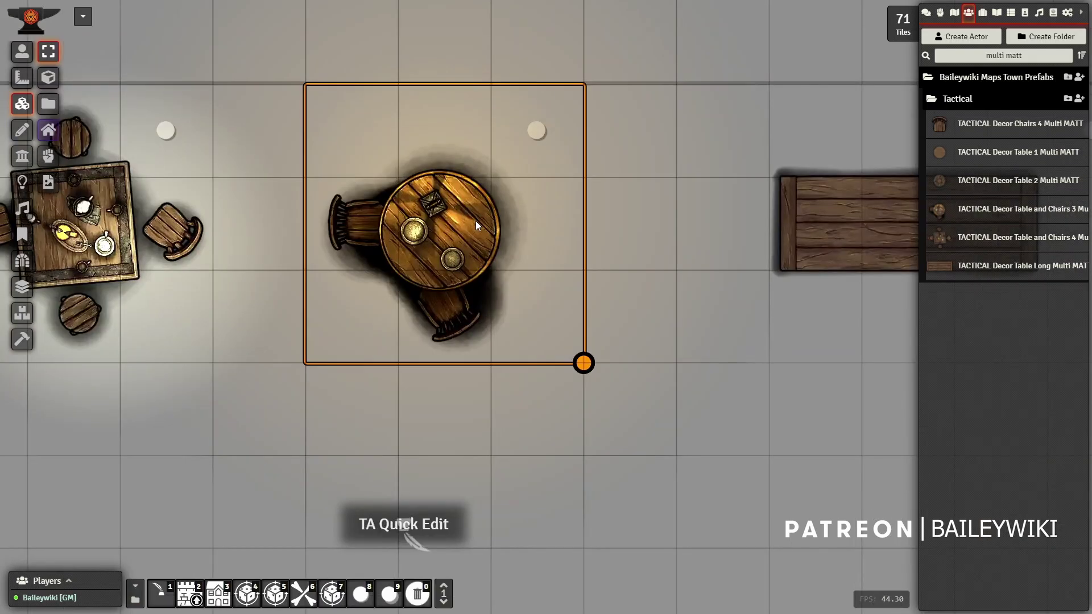
double_click(476, 220)
click(632, 224)
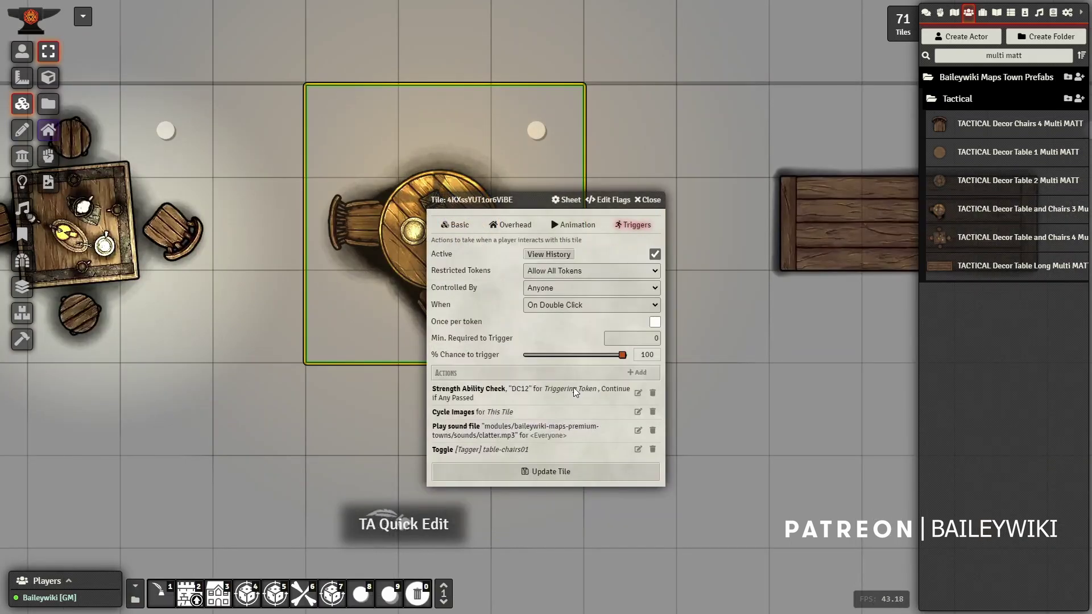
click(637, 450)
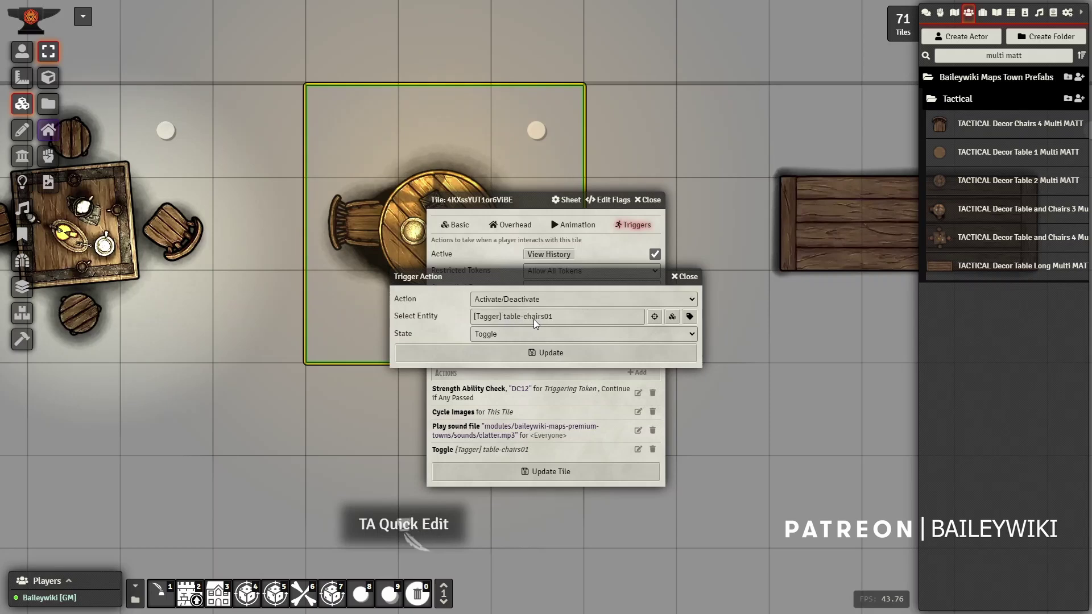
click(682, 277)
- Check the lamp's Ambient Light tag is table-chairs01, then close the light and round table settings
click(22, 182)
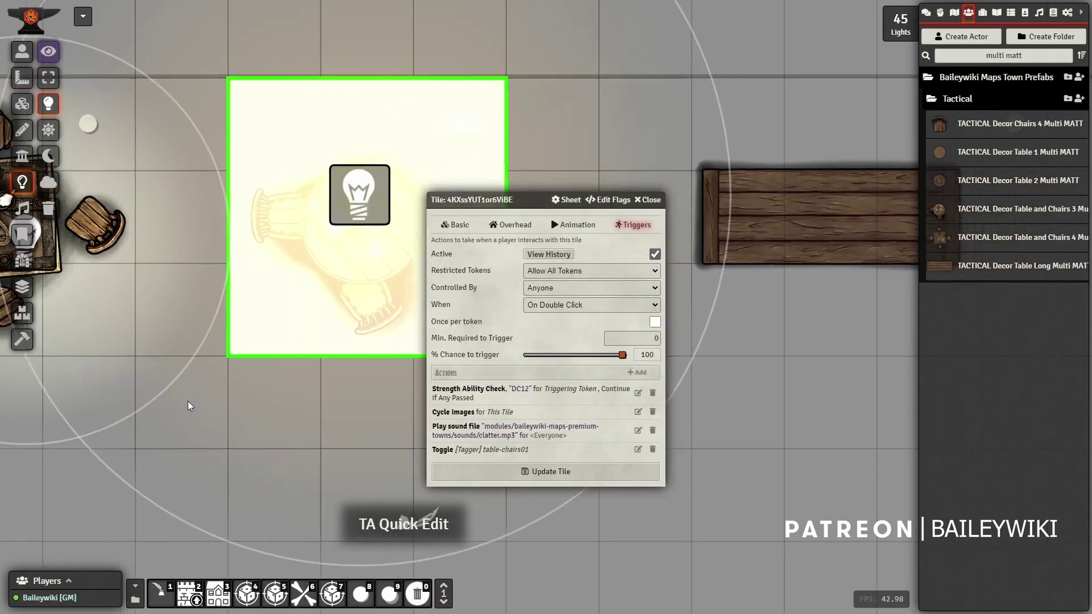
double_click(308, 206)
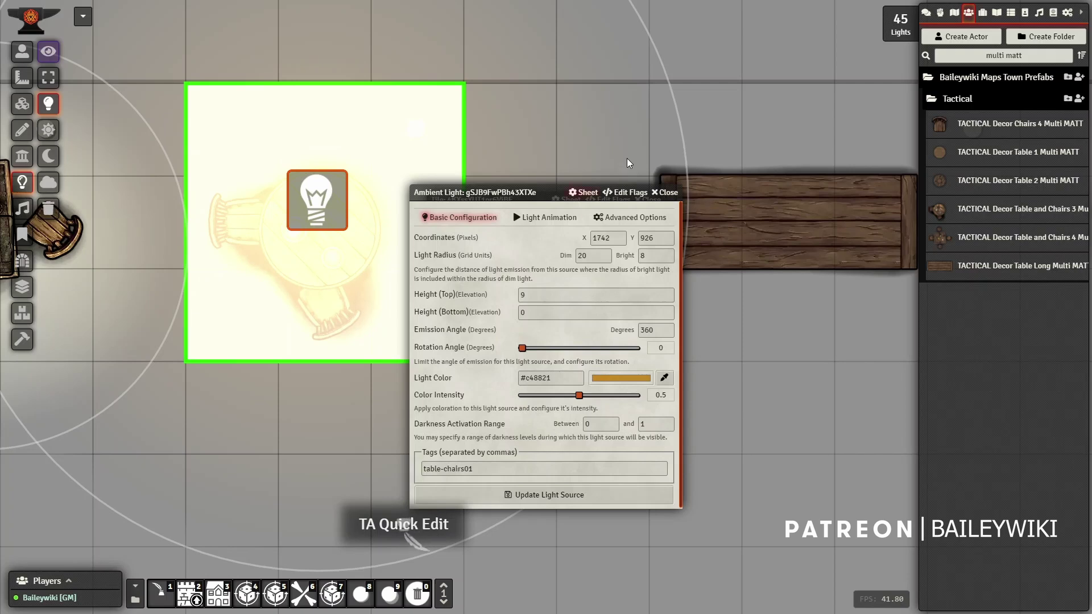
click(667, 193)
click(648, 199)
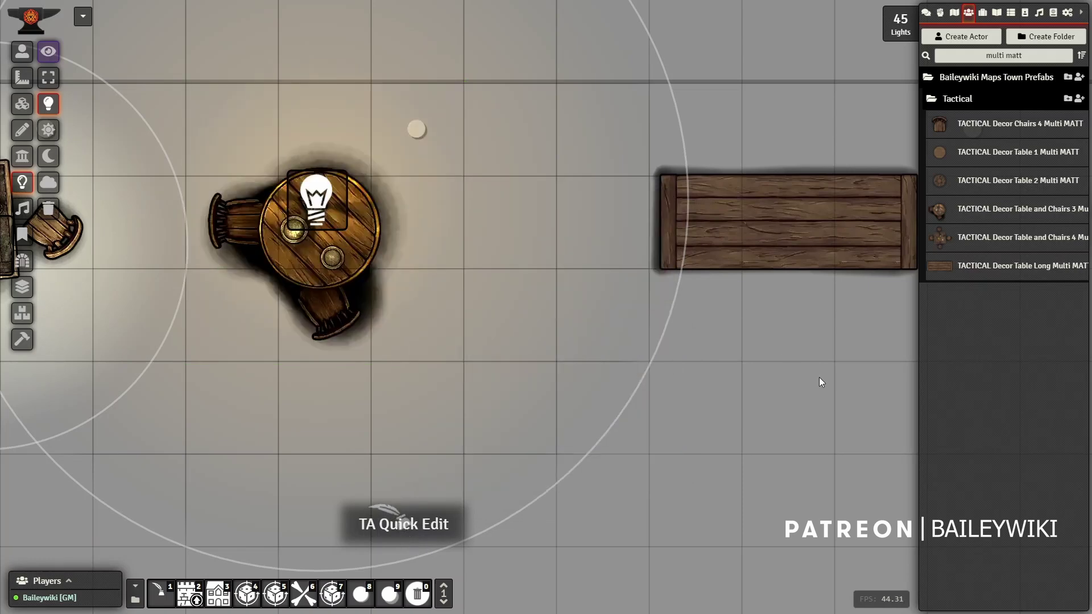
drag(818, 376, 240, 357)
drag(558, 344, 255, 373)
- Browse the stool tile's image folder as thumbnails, viewing standing, fallen and broken chairs
scroll(587, 297, up, 5)
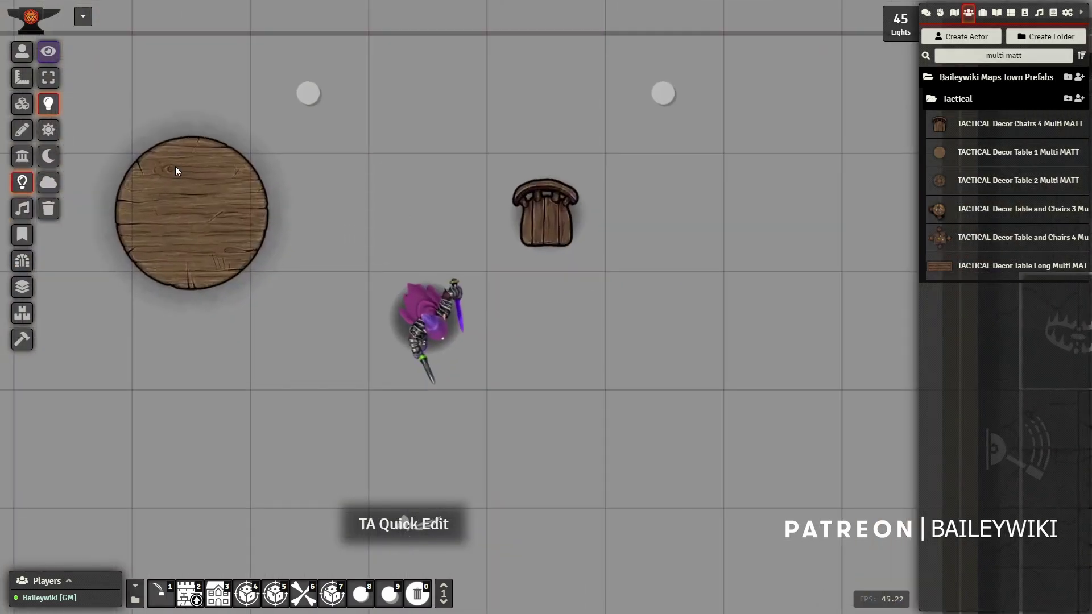
click(23, 104)
click(548, 205)
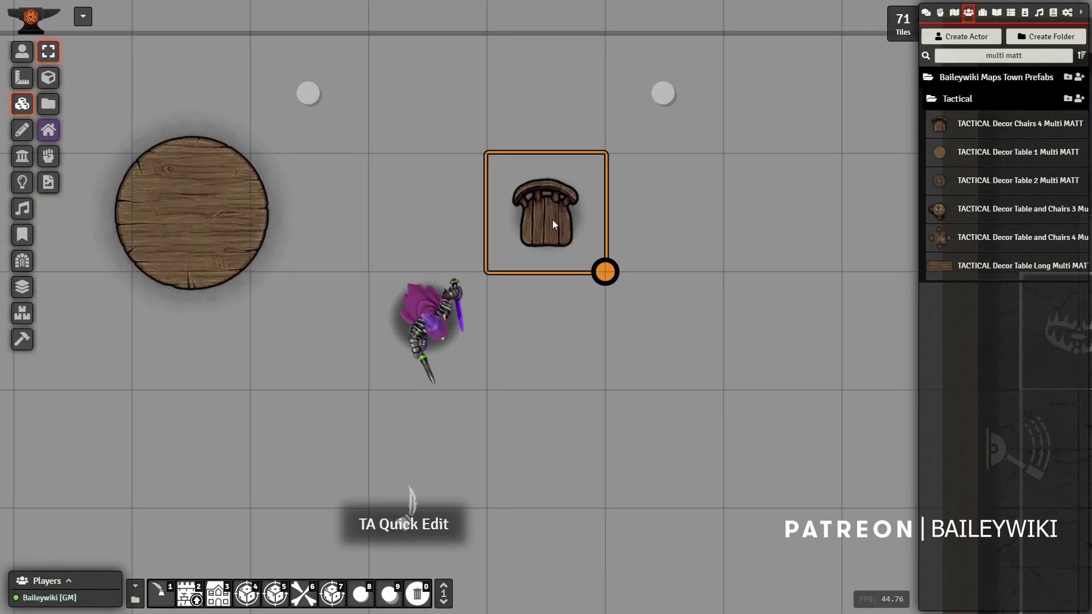
double_click(554, 225)
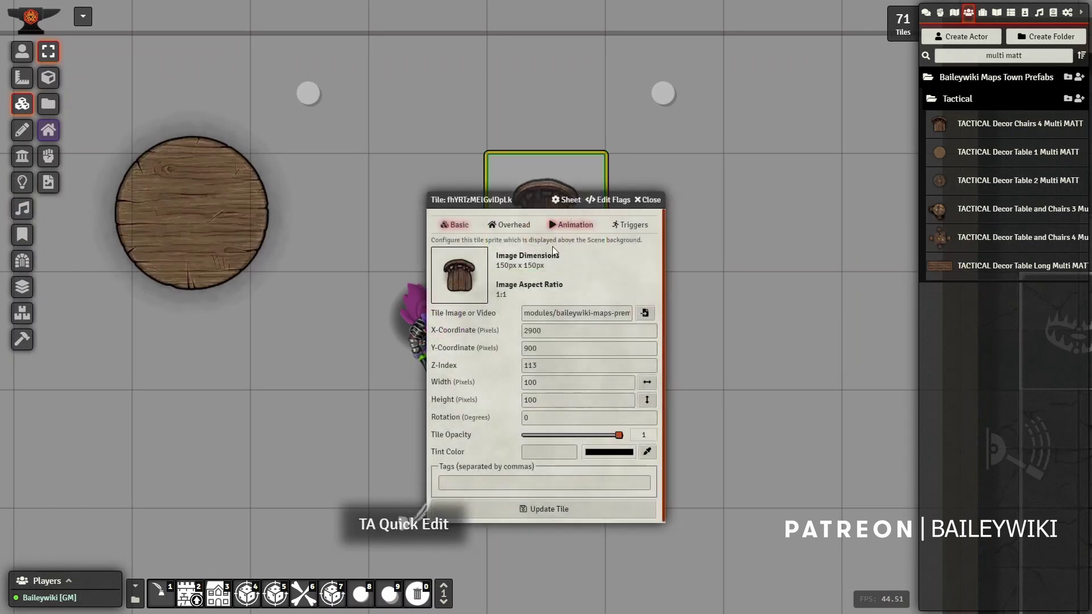
click(645, 314)
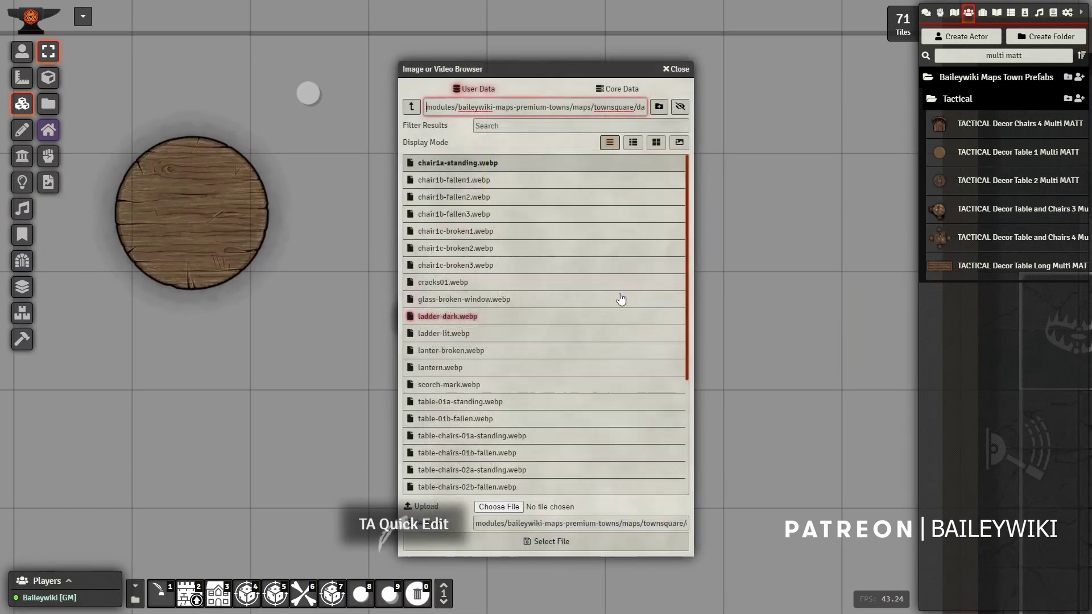
click(637, 146)
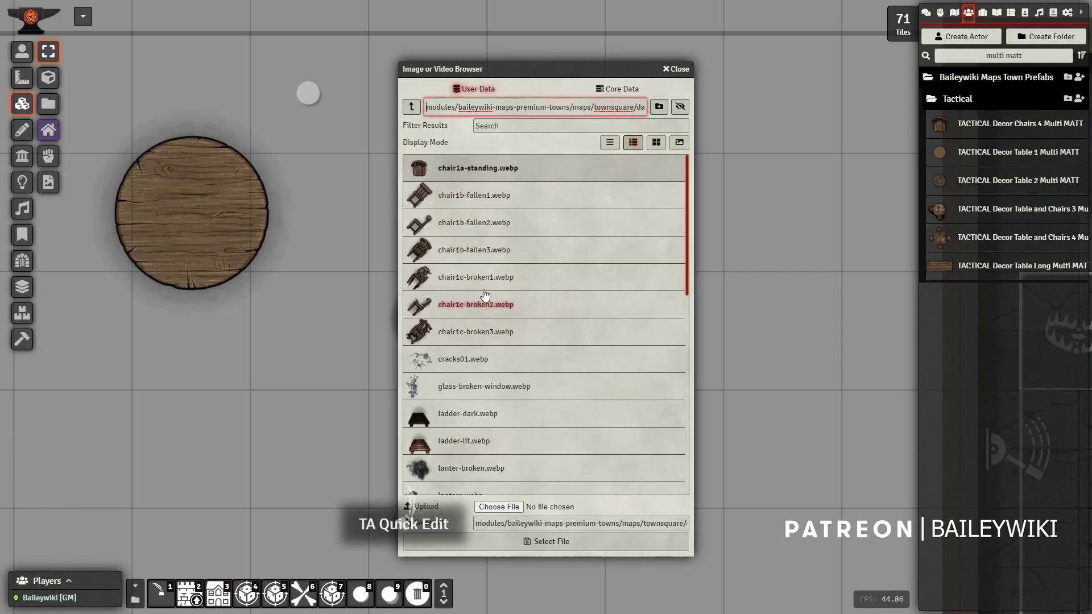
click(679, 72)
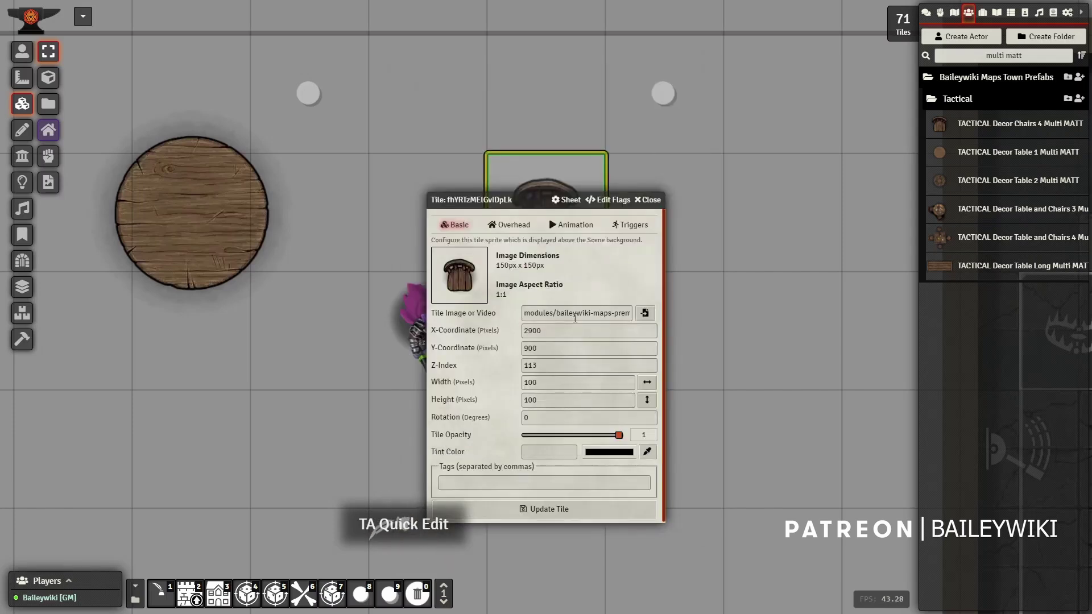
click(655, 203)
scroll(657, 233, up, 2)
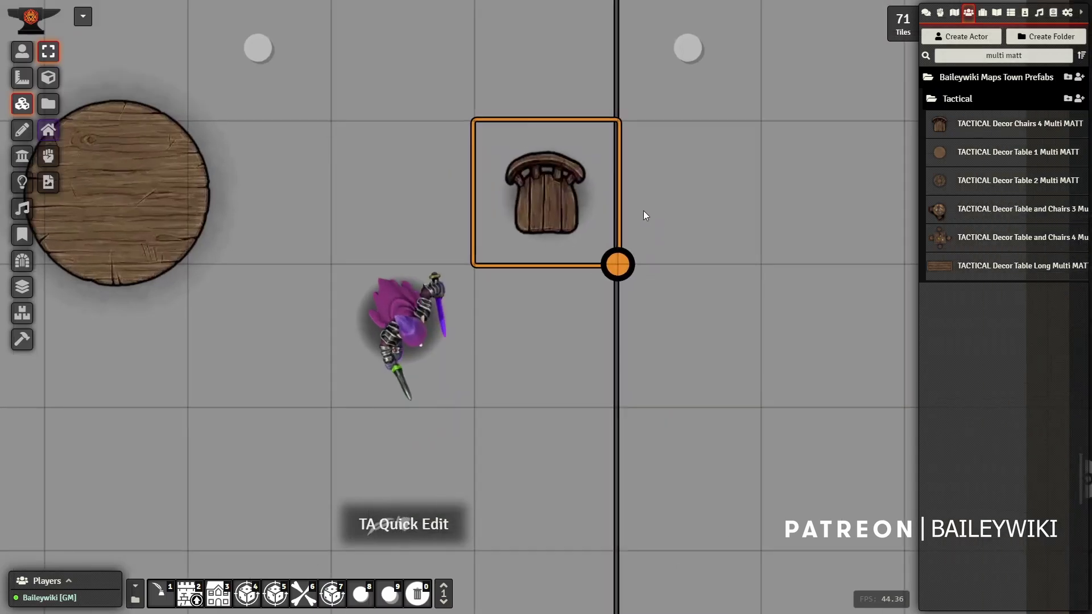
- Add chair1a-standing as an extra image variant from the stool's tile HUD
right_click(489, 213)
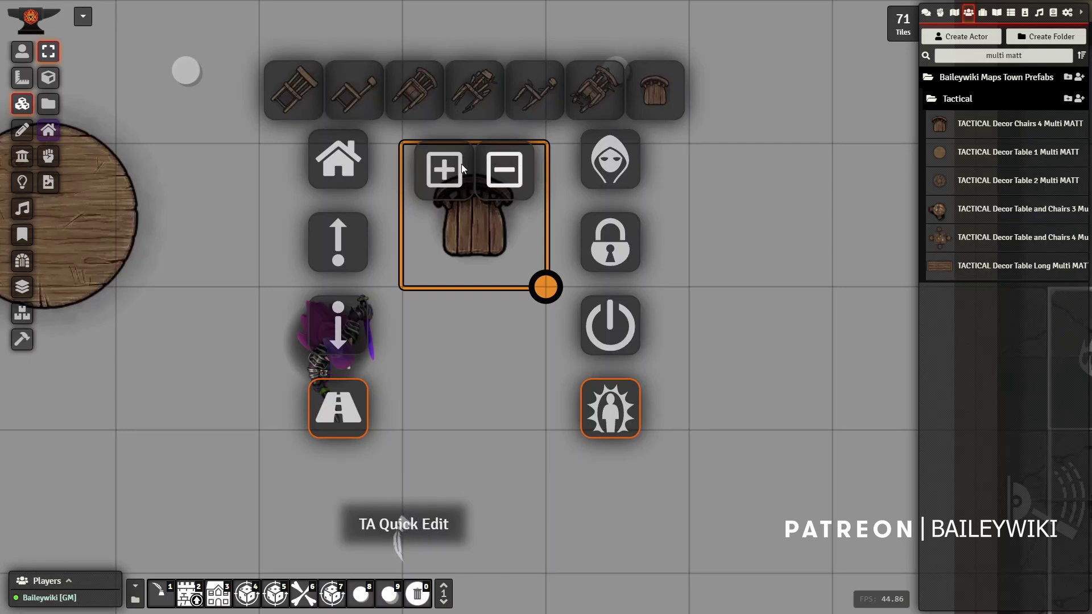
click(443, 181)
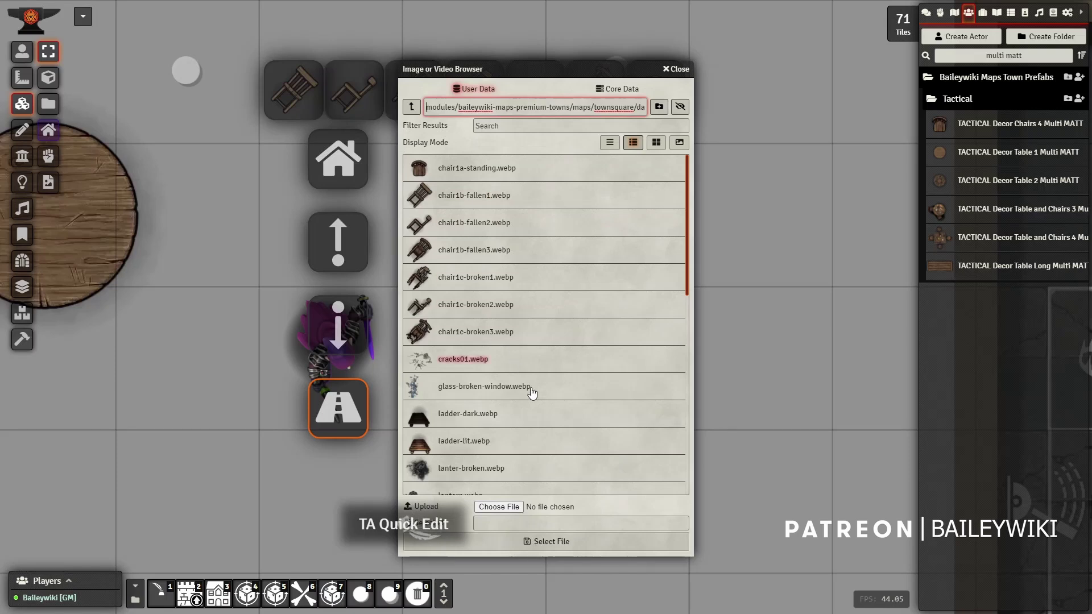
click(676, 69)
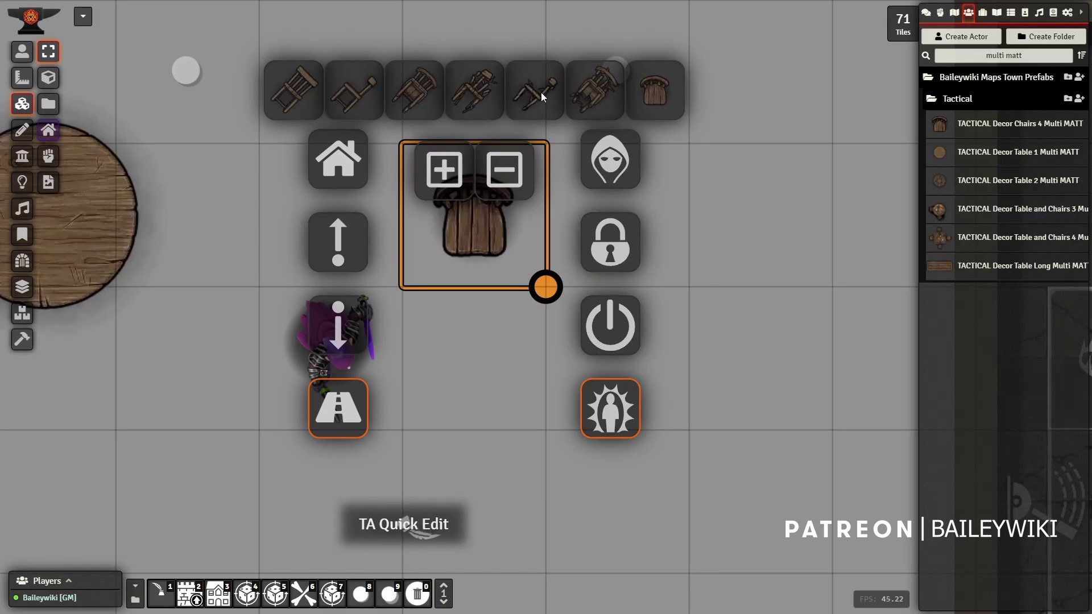
- Switch the stool through toppled chair variants, then back to upright
click(473, 84)
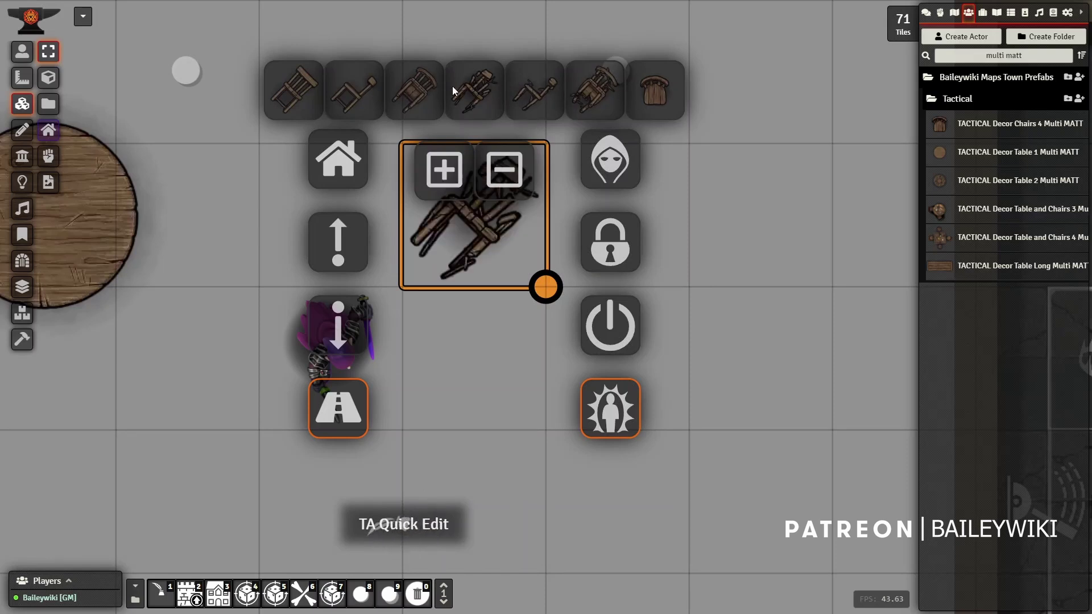
click(353, 91)
click(527, 89)
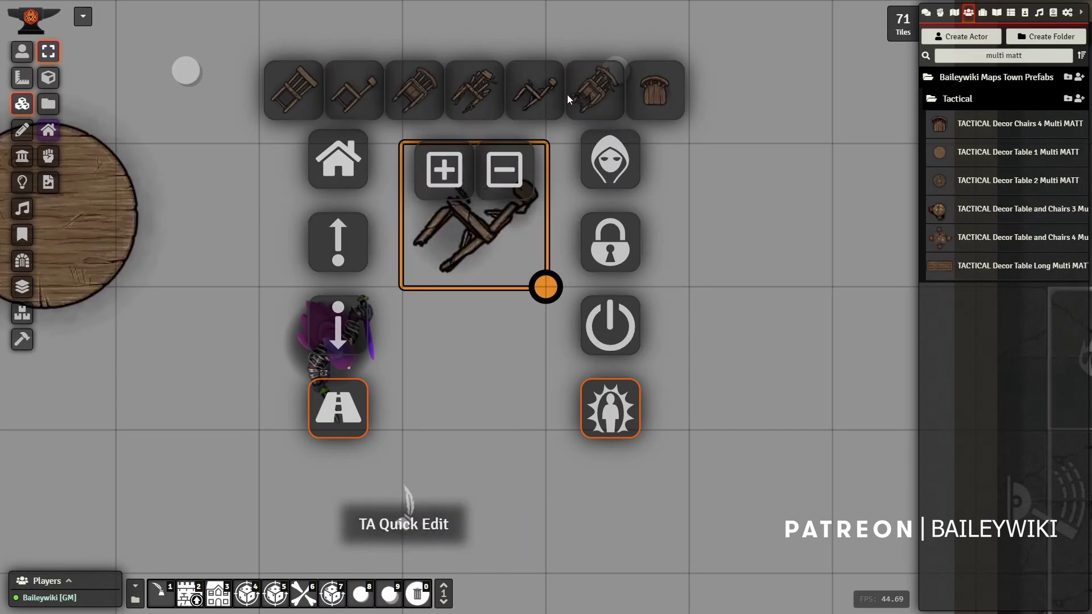
click(650, 97)
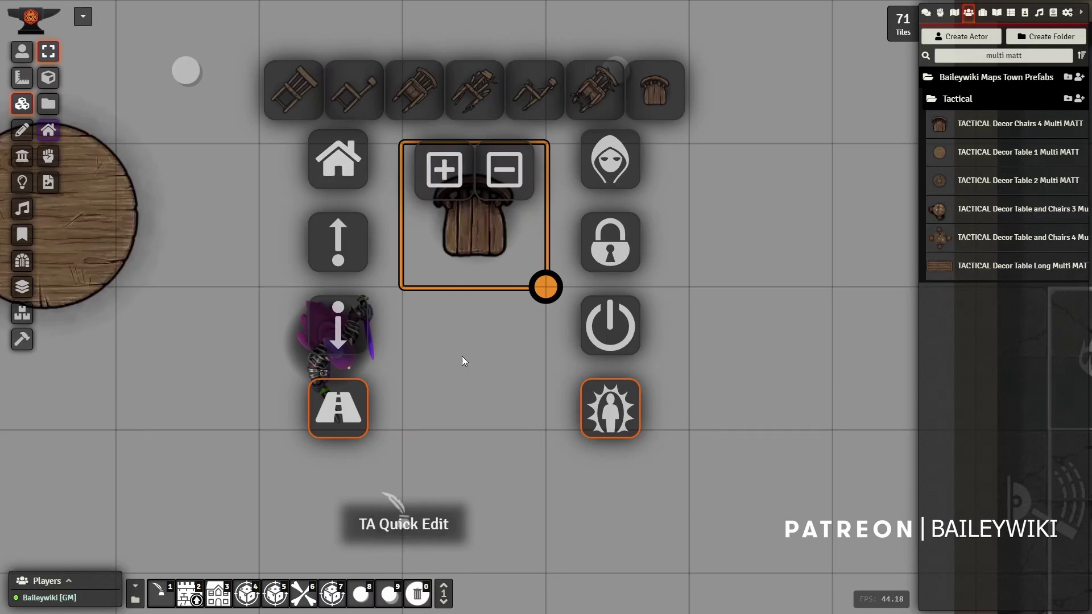
click(54, 126)
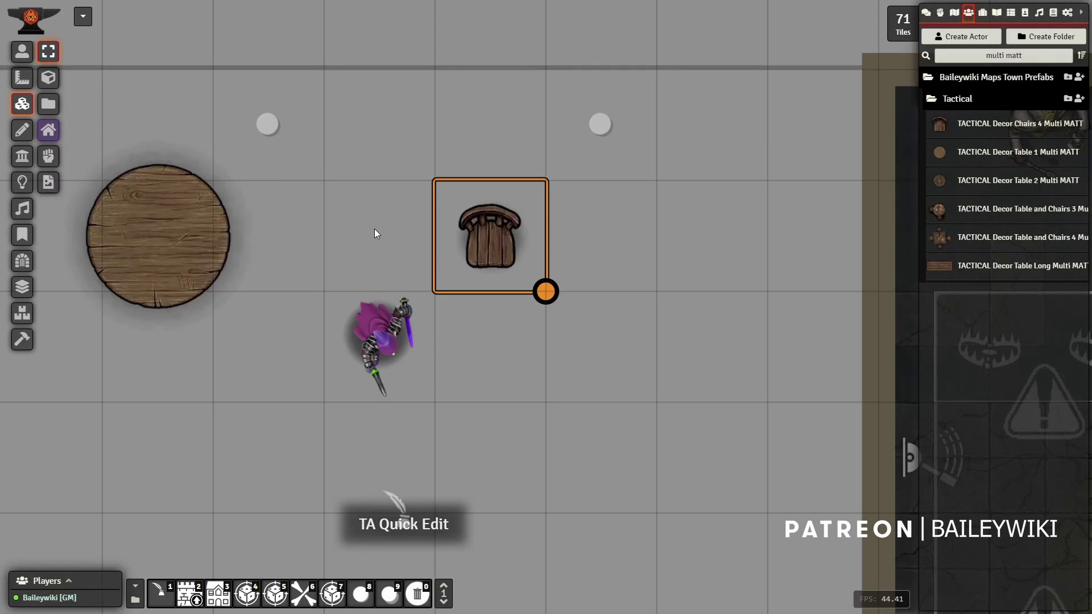
- Inspect the stool tile's double-click trigger that plays thud.wav, then close the action editor
double_click(490, 247)
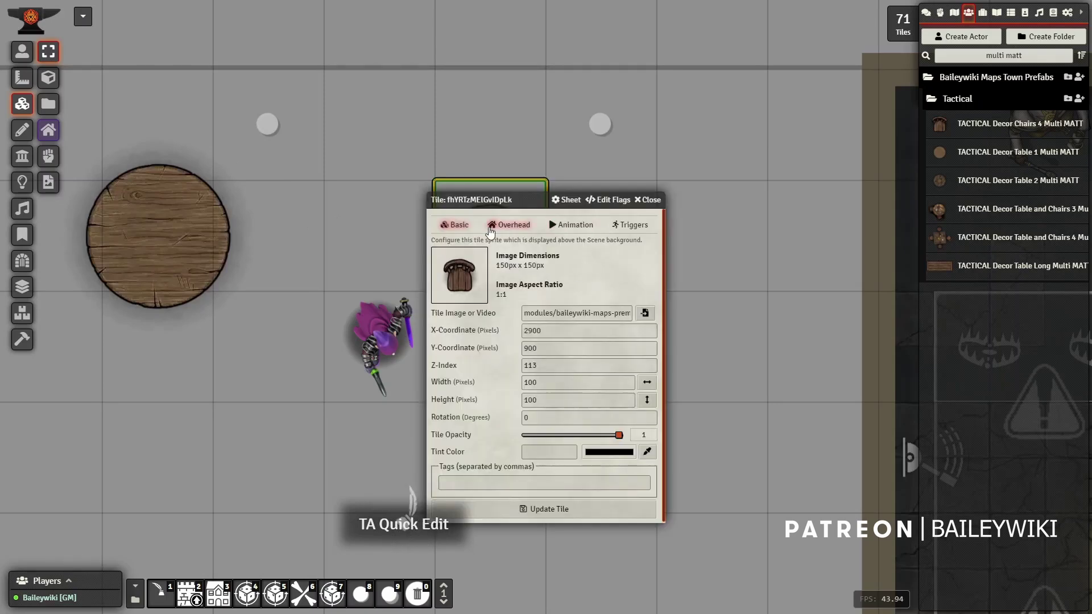
drag(478, 202, 627, 200)
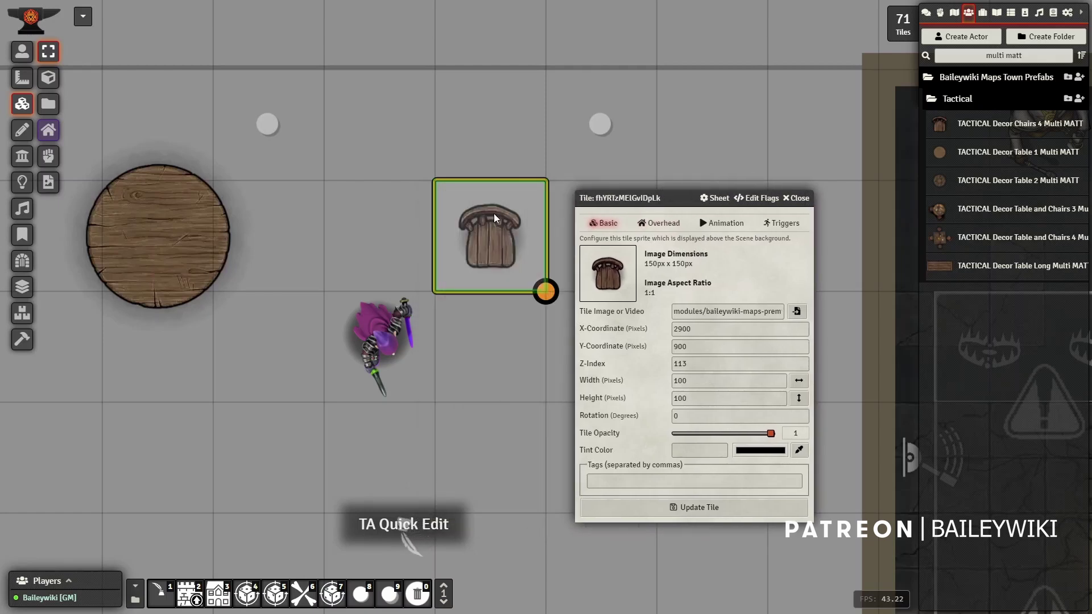
click(785, 225)
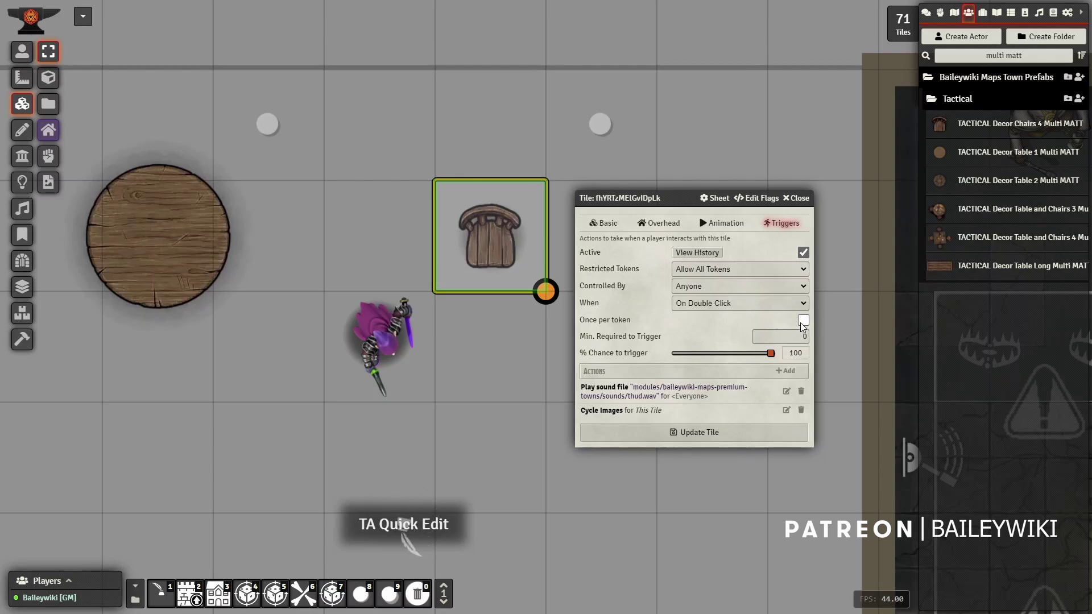
drag(659, 201, 665, 157)
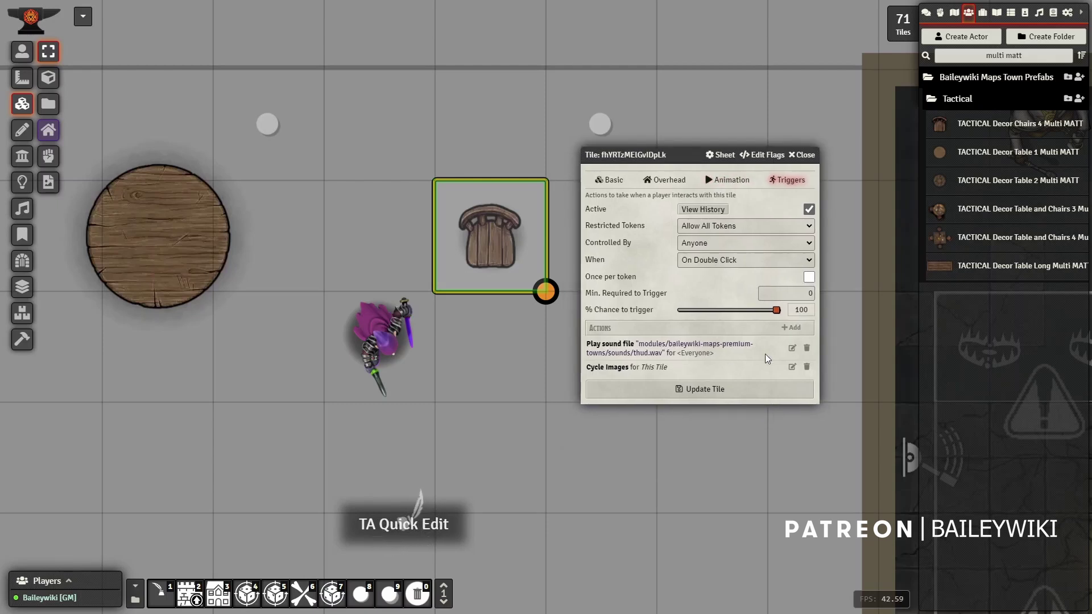
click(792, 348)
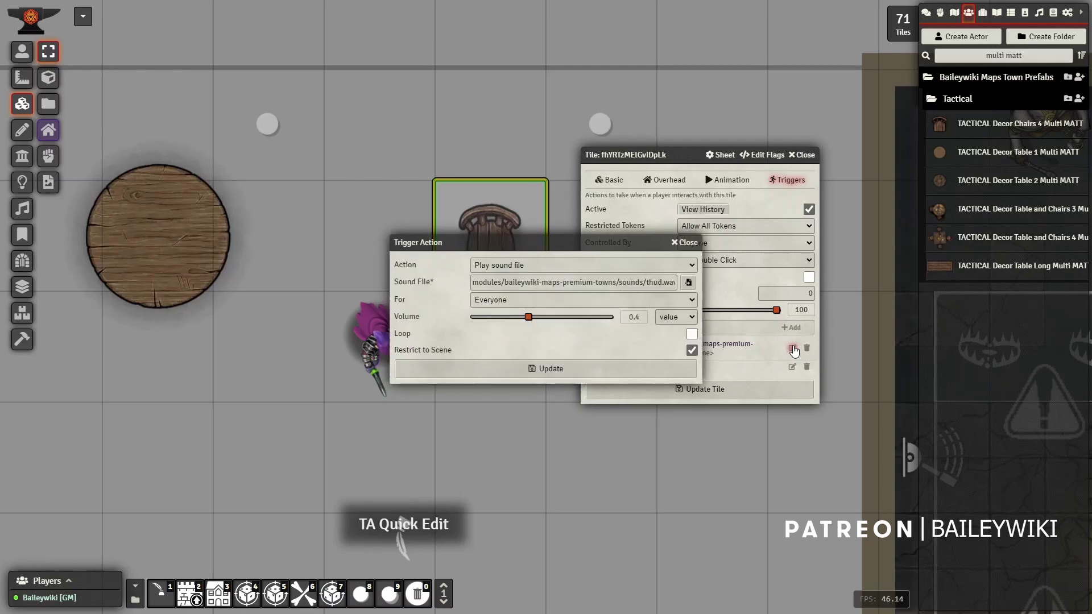
drag(565, 282, 734, 282)
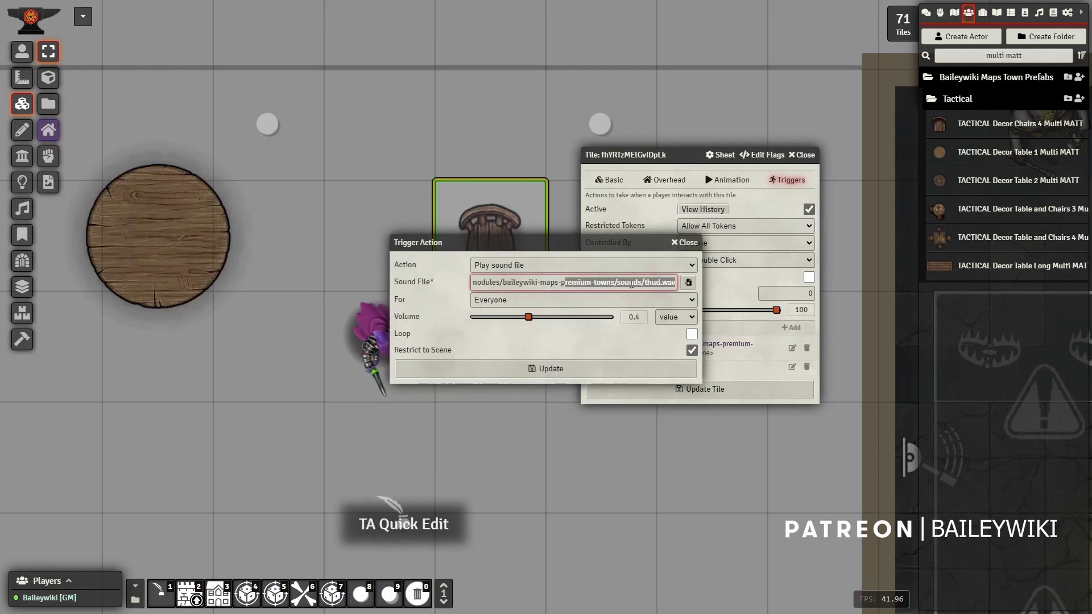
click(686, 243)
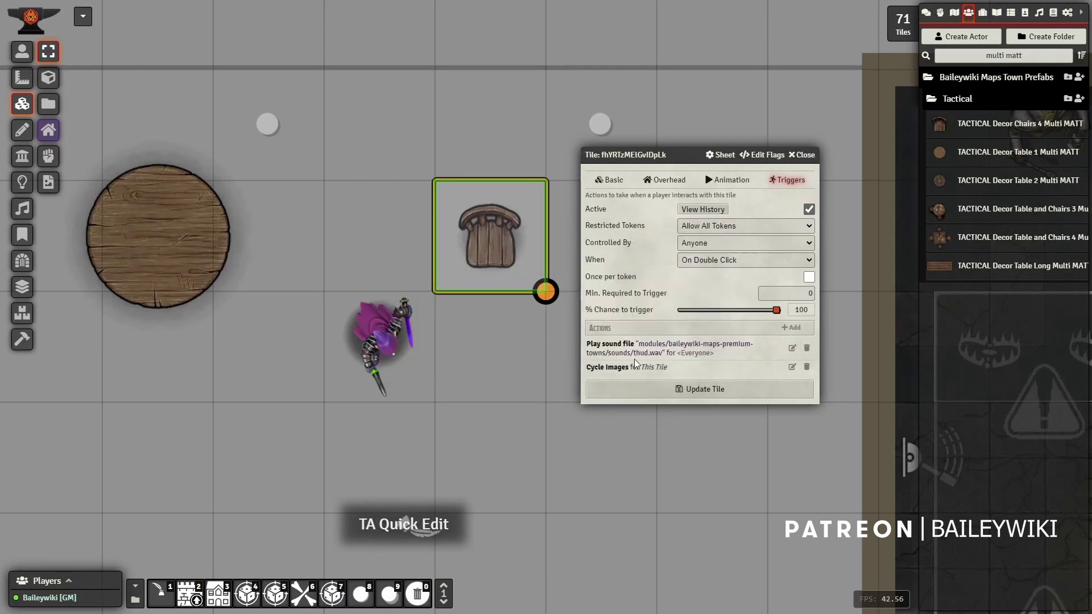
click(792, 367)
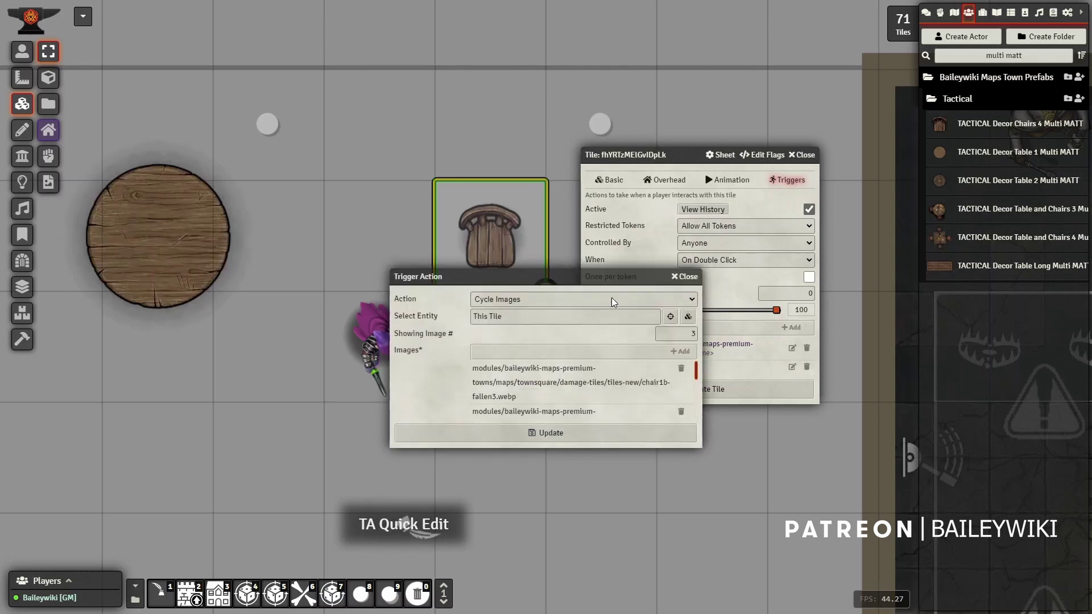
click(518, 297)
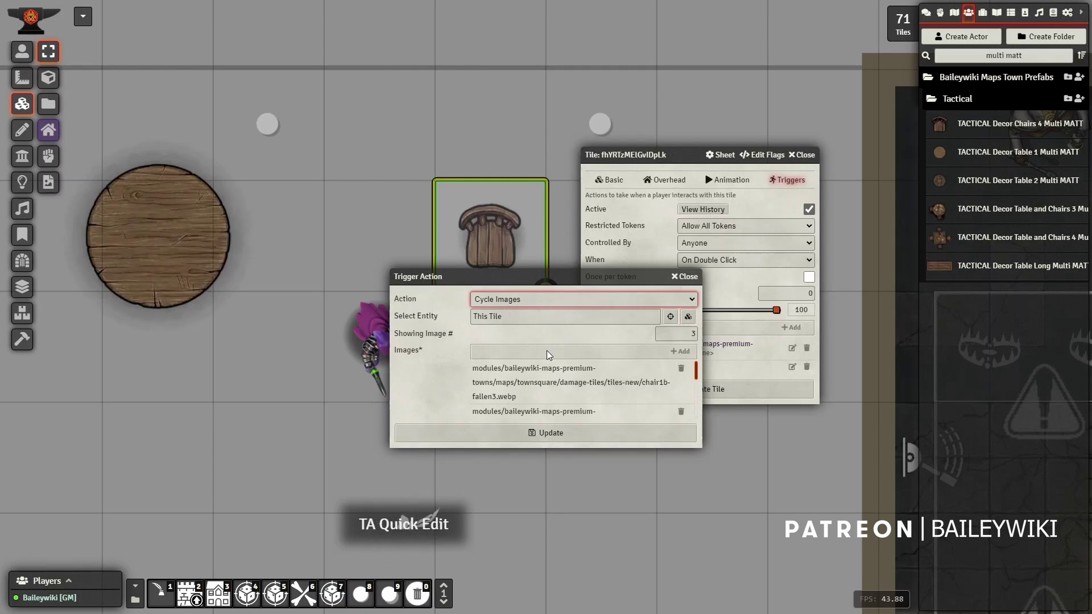
scroll(592, 392, down, 3)
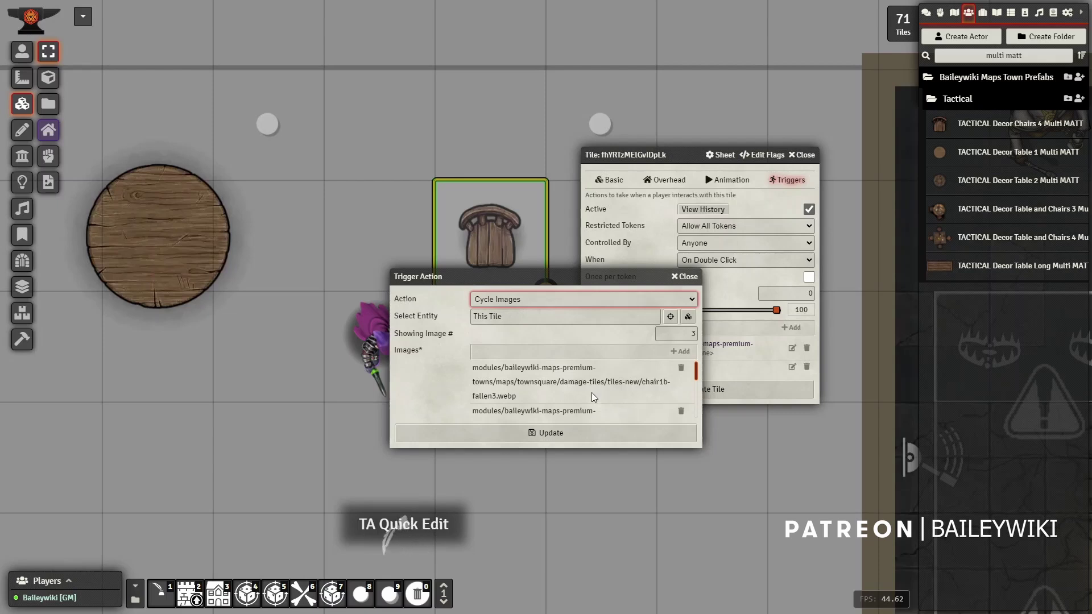
scroll(695, 373, up, 3)
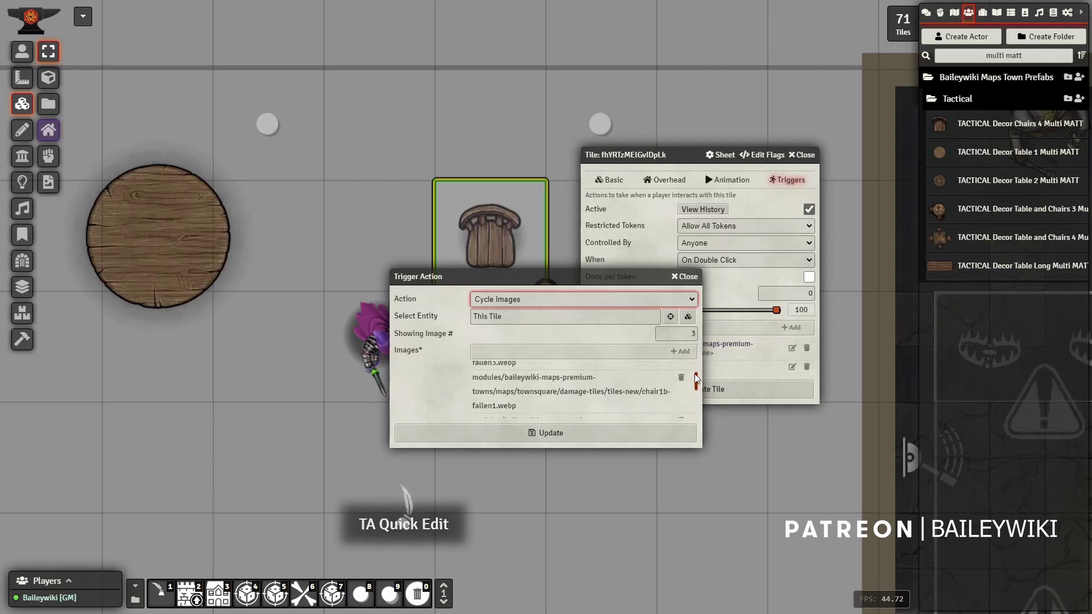
click(681, 352)
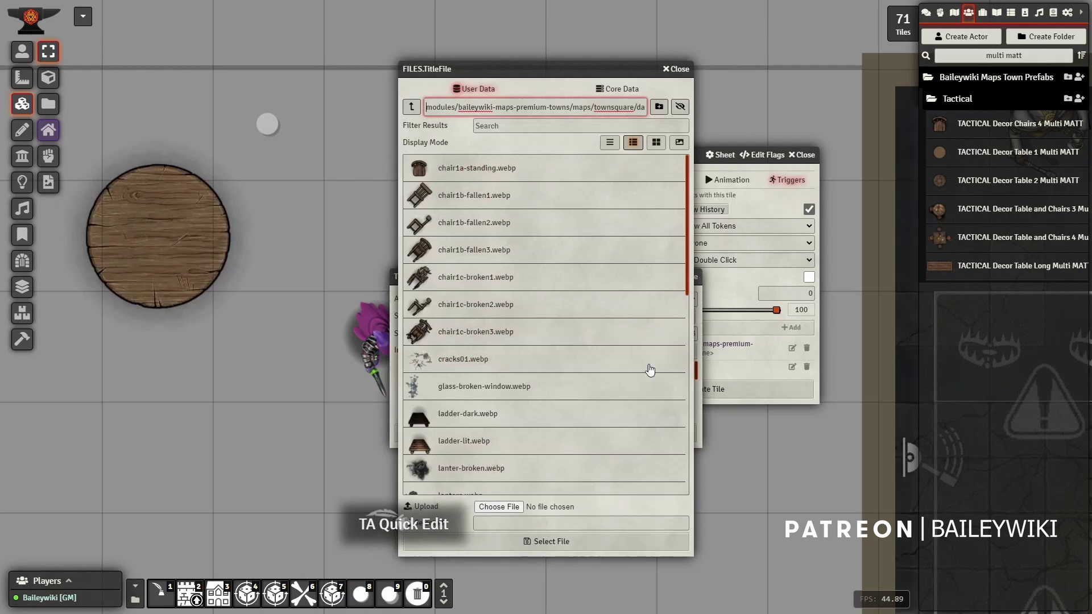
click(680, 69)
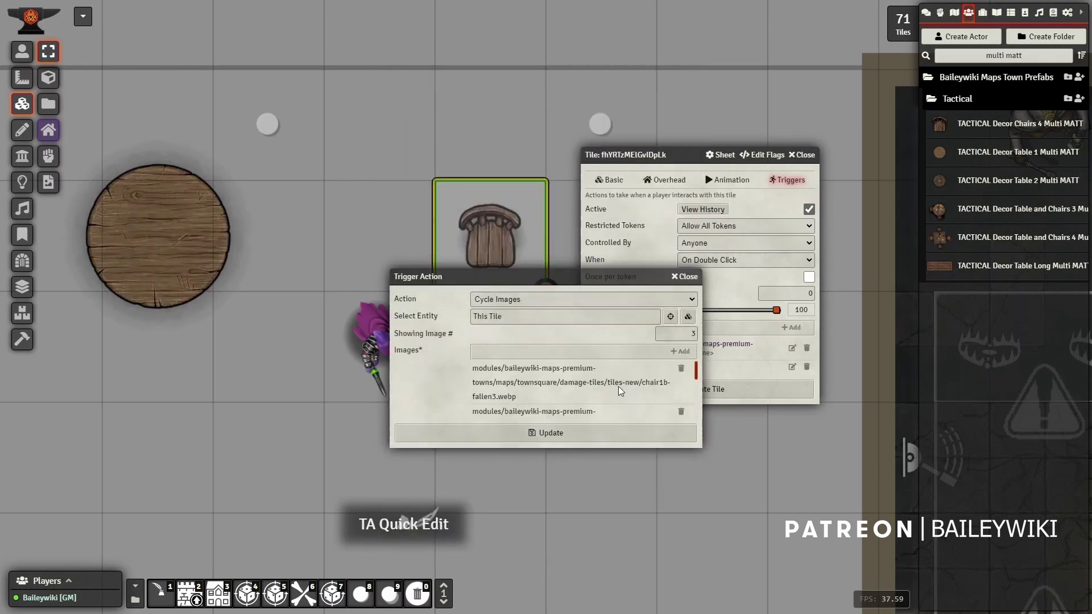
scroll(565, 371, down, 1)
scroll(565, 371, down, 2)
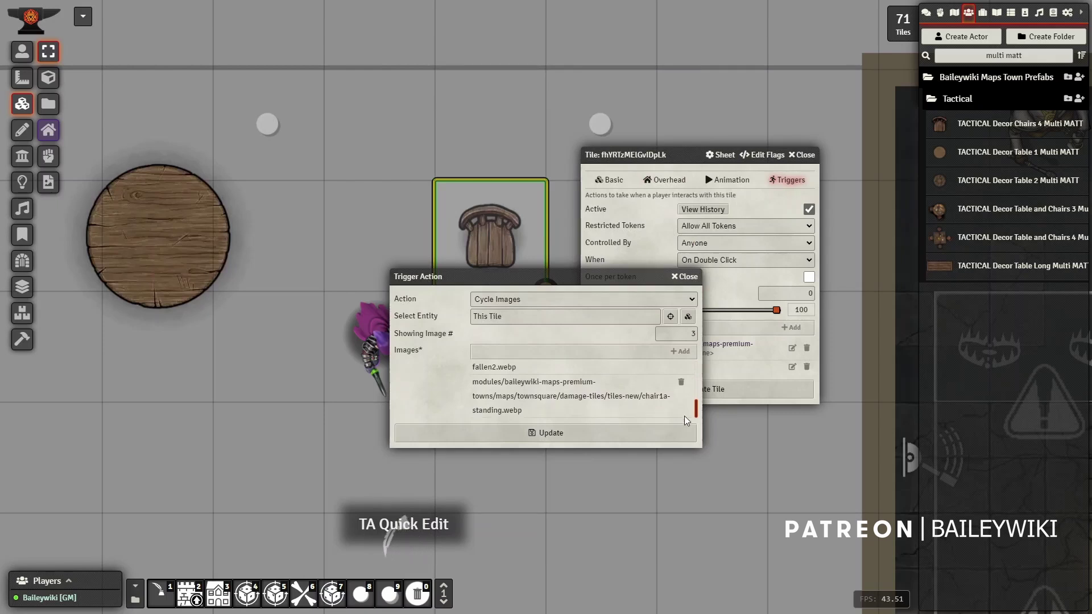
drag(697, 407, 692, 363)
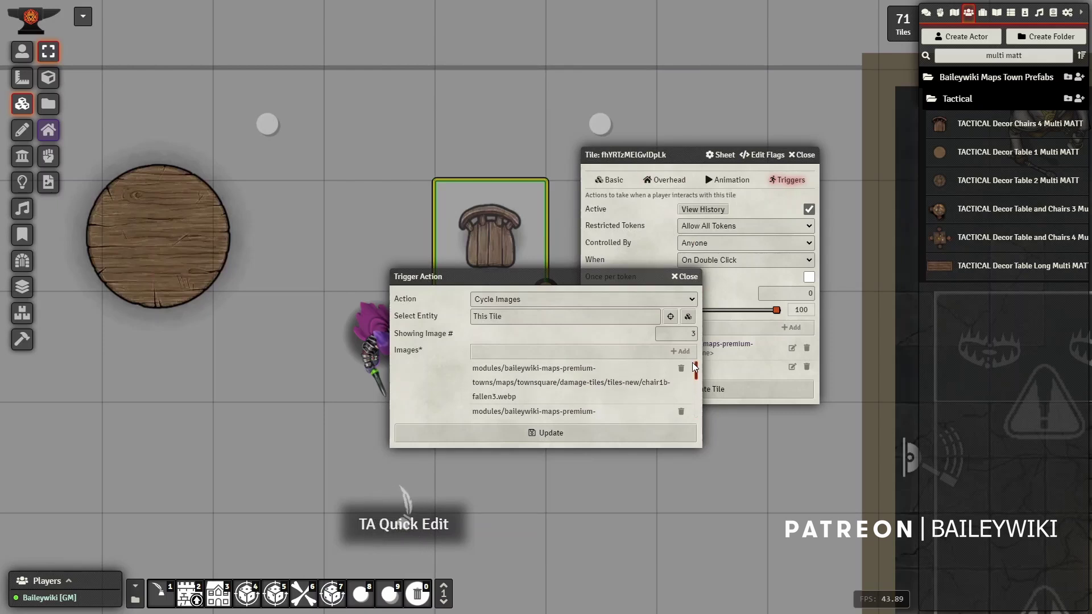
click(685, 277)
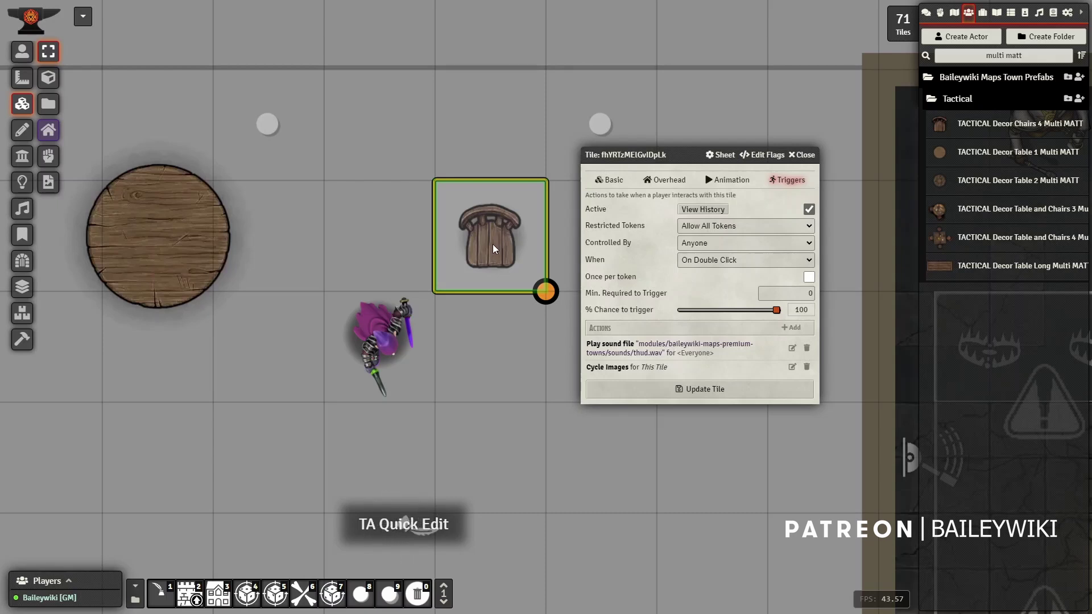
- Close the stool's Tile sheet and select the warrior token
click(801, 155)
click(22, 51)
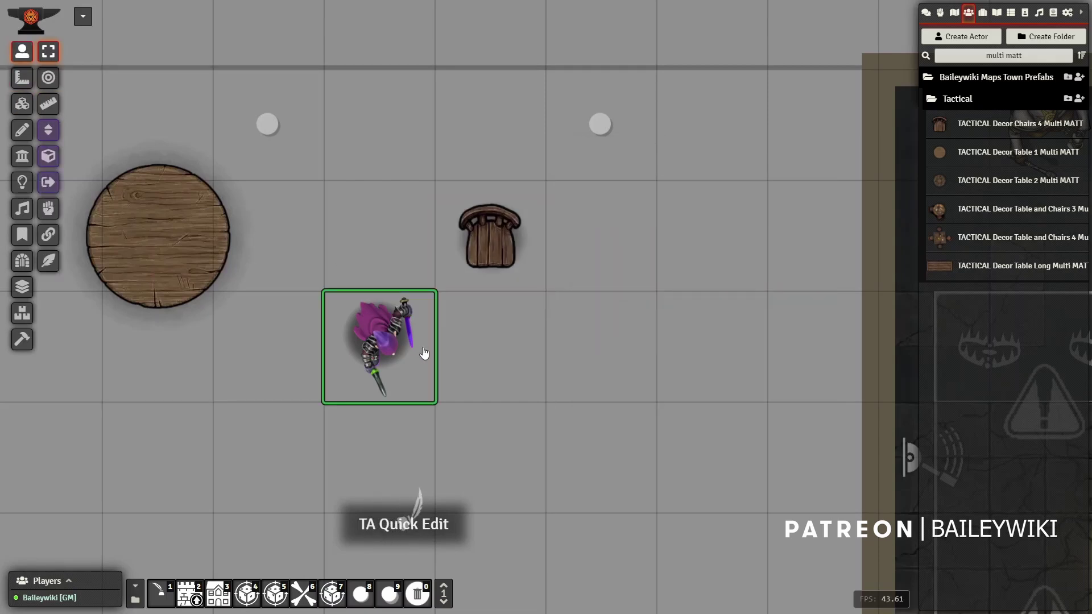
click(398, 358)
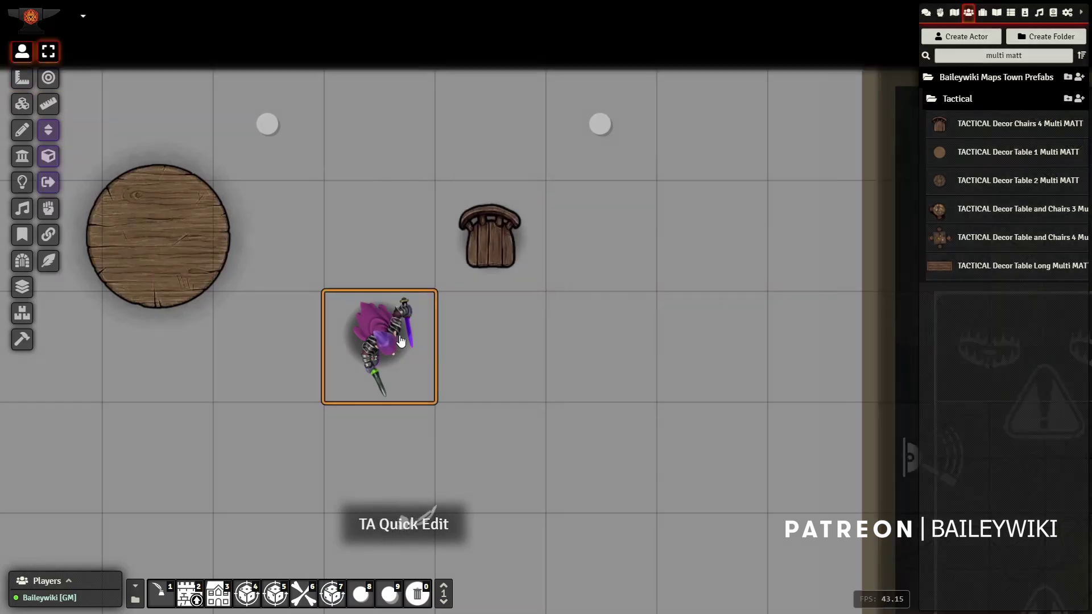
- Cycle the chair through fallen and broken images twice, leaving it upright
click(494, 244)
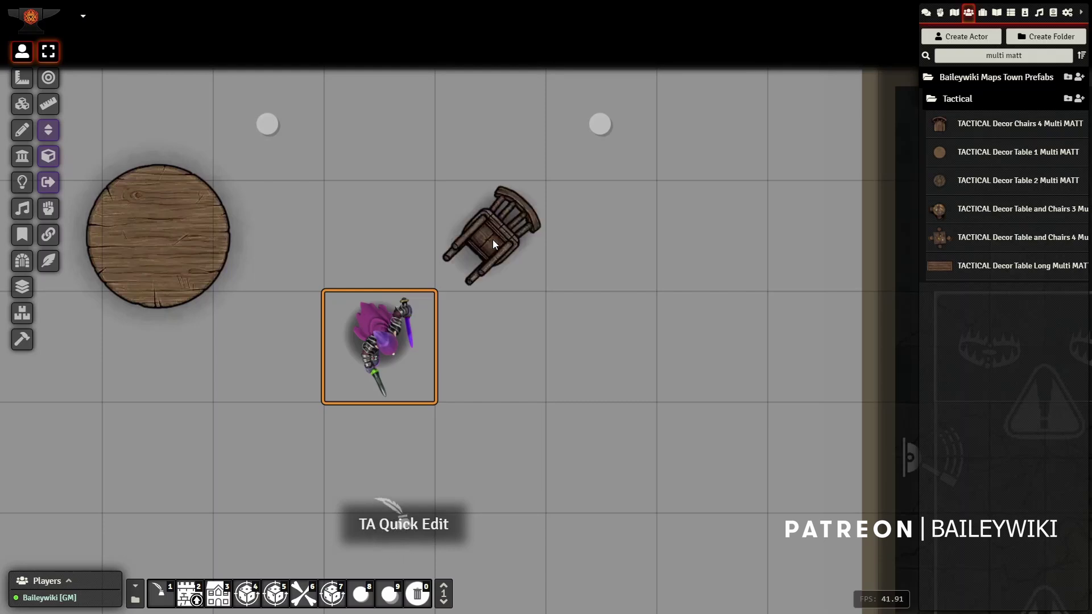
click(492, 240)
click(492, 240)
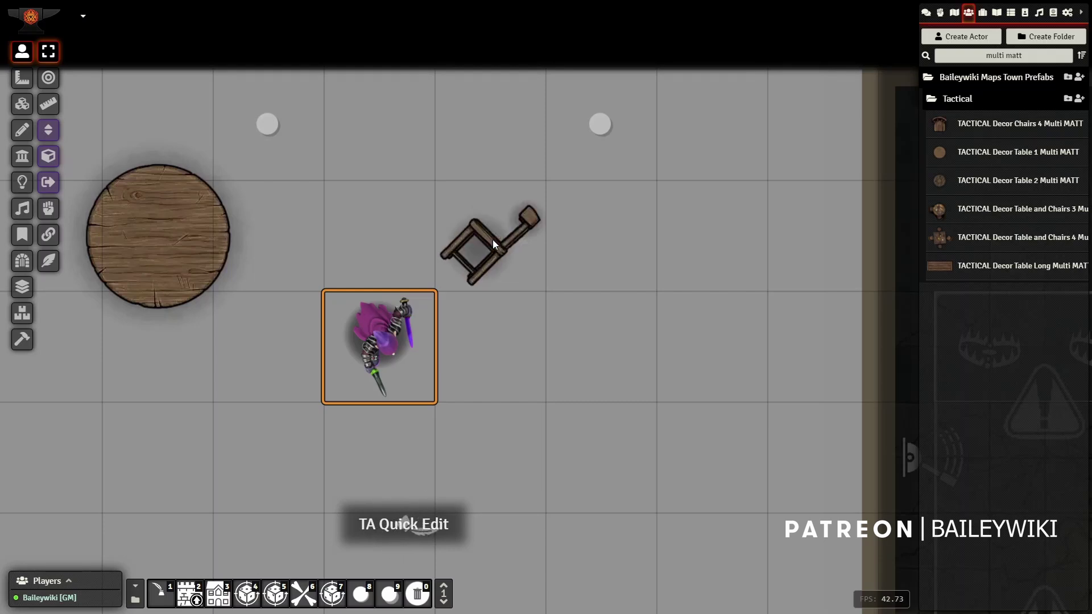
click(493, 240)
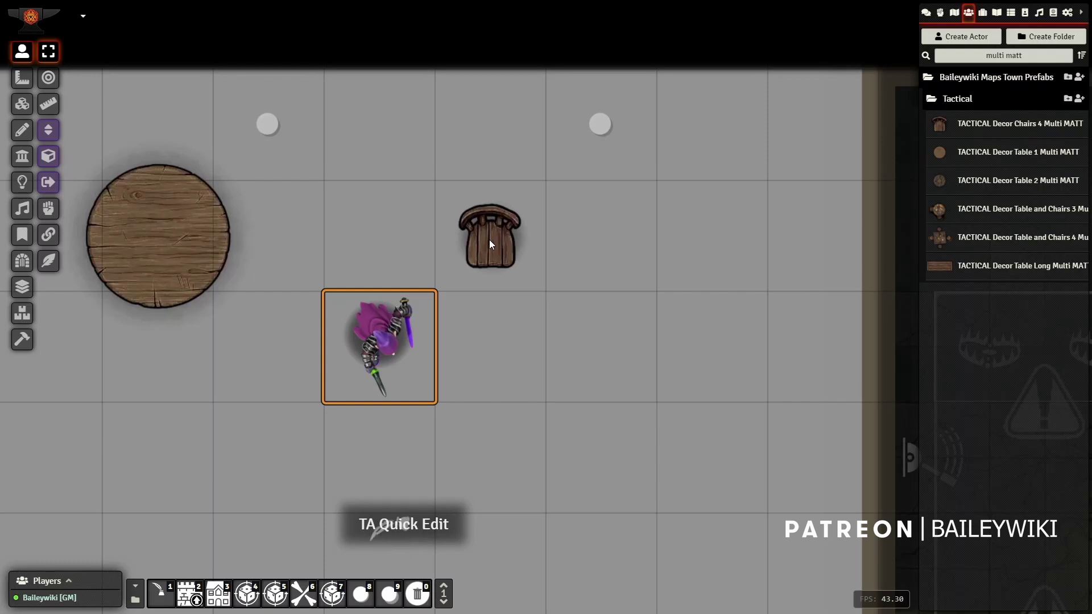
click(489, 241)
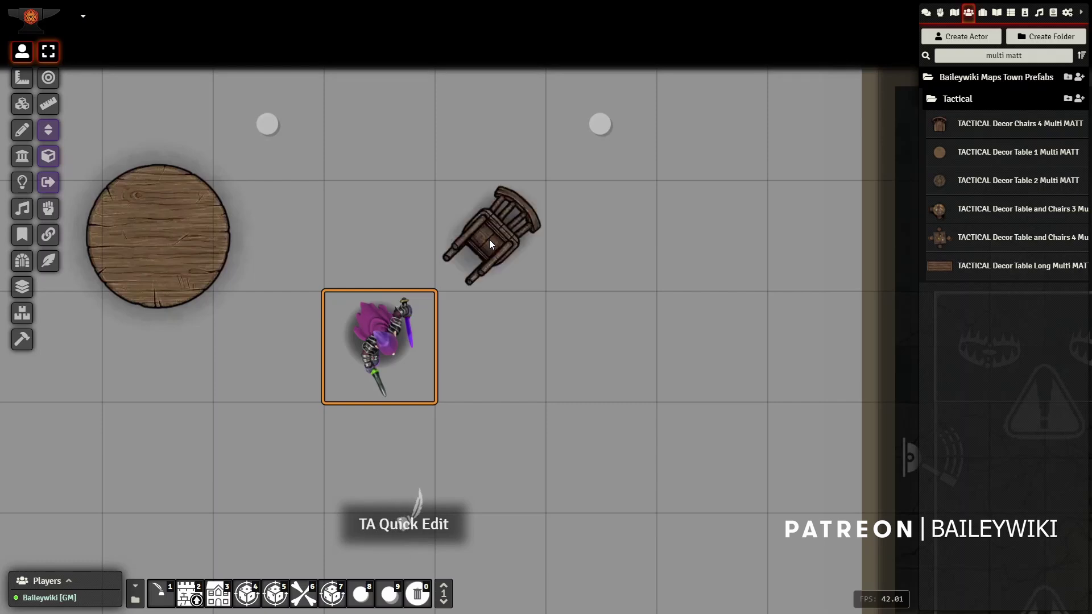
click(490, 241)
click(489, 240)
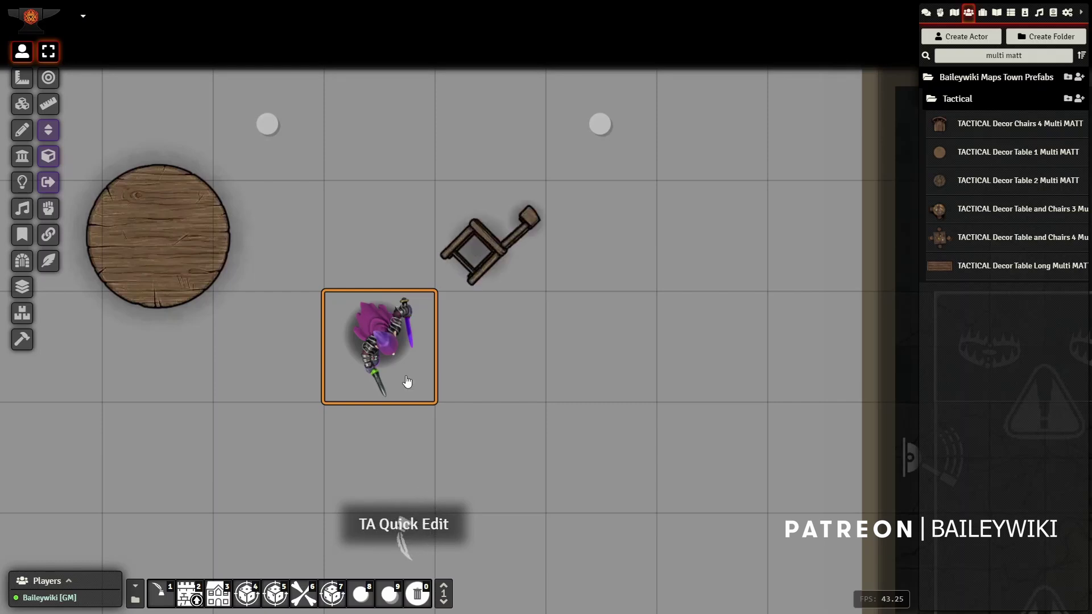
click(482, 265)
scroll(478, 316, down, 3)
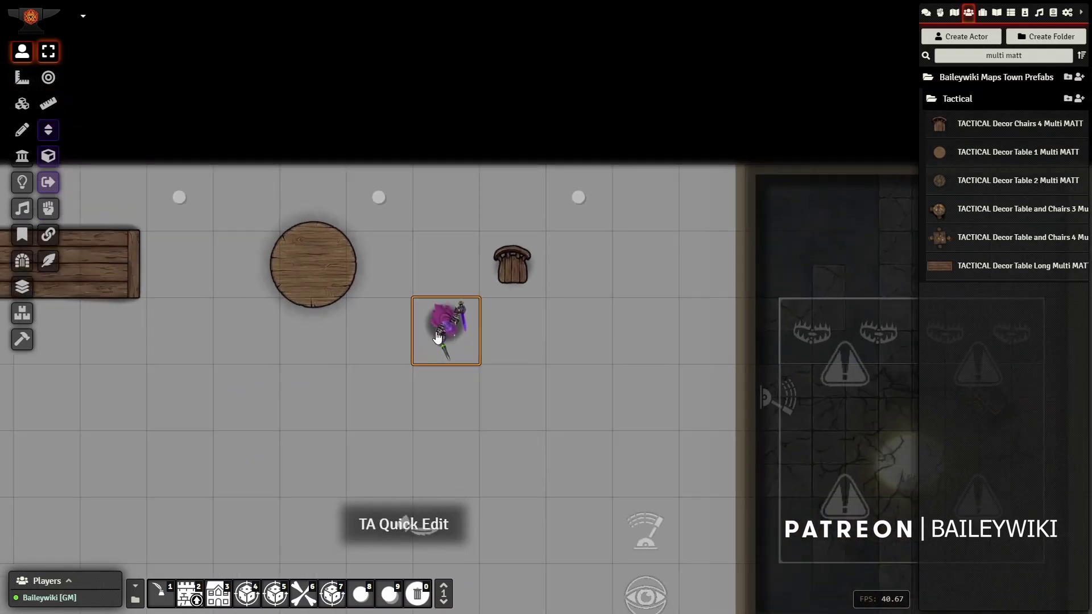
- Open the round table tile's triggers and review its DC 12 Strength check, 'Attempt to break the table'
drag(437, 337, 88, 342)
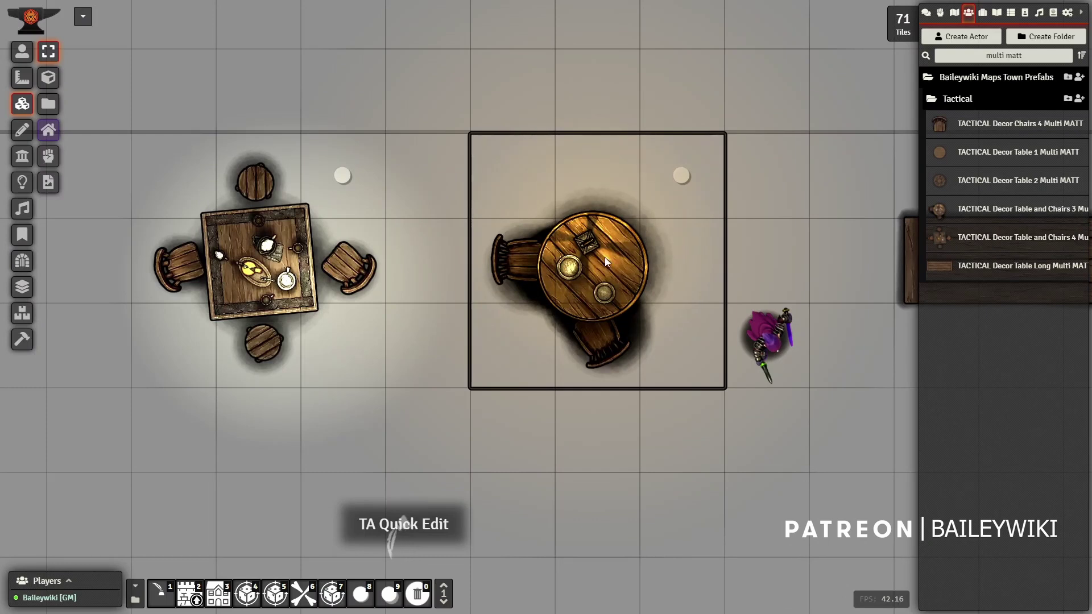
drag(605, 257, 586, 294)
double_click(600, 268)
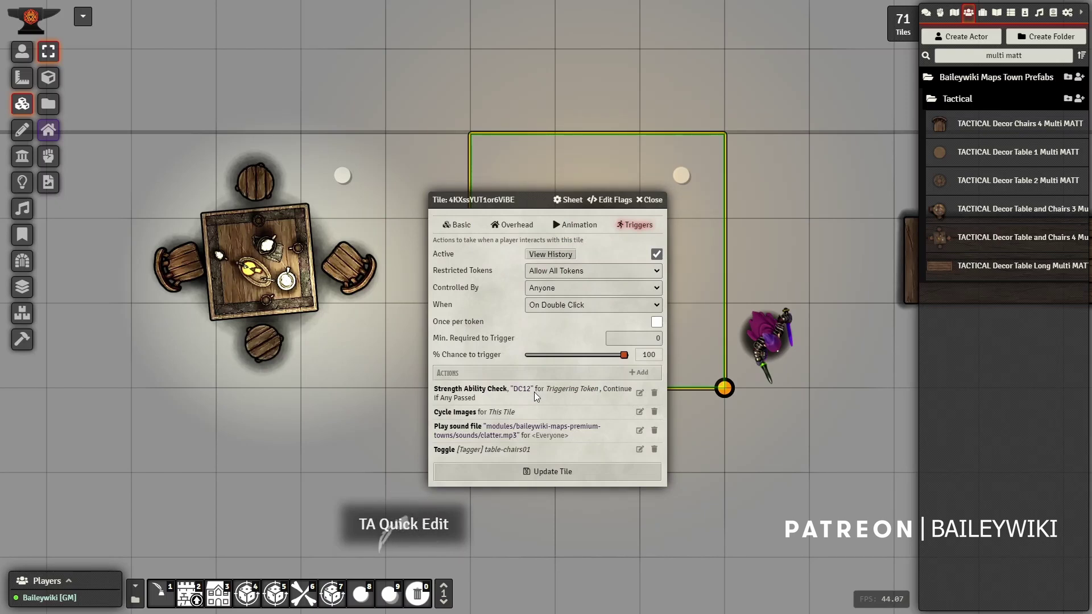
click(639, 392)
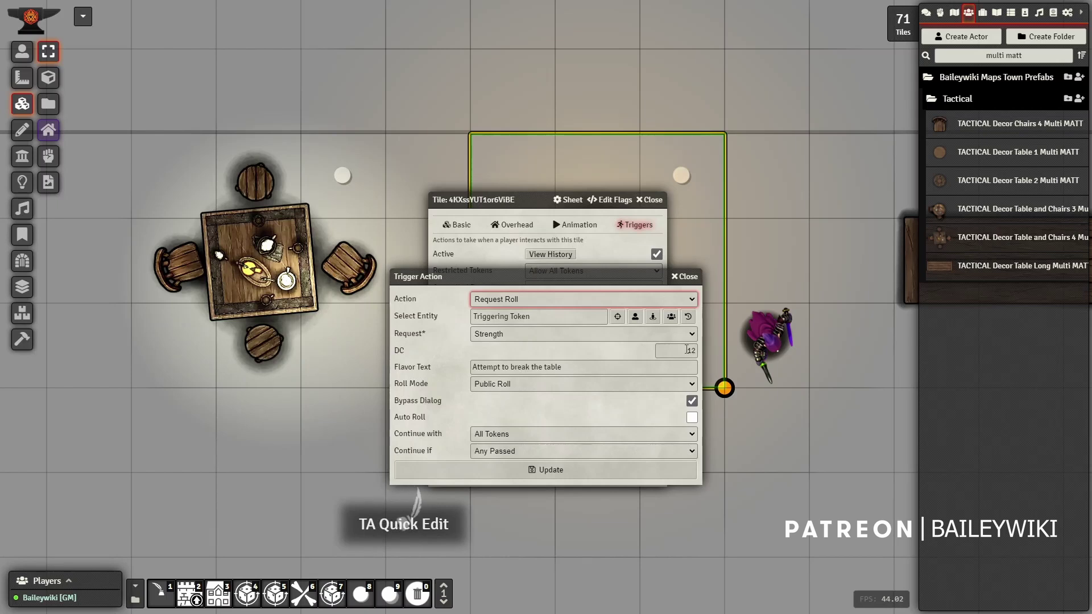
click(577, 366)
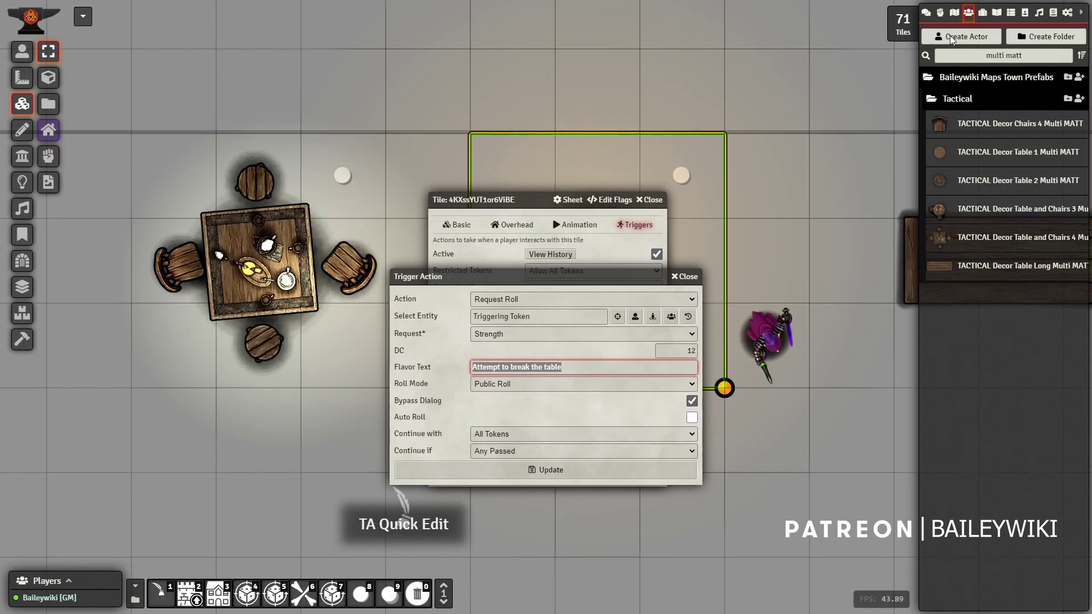
click(926, 12)
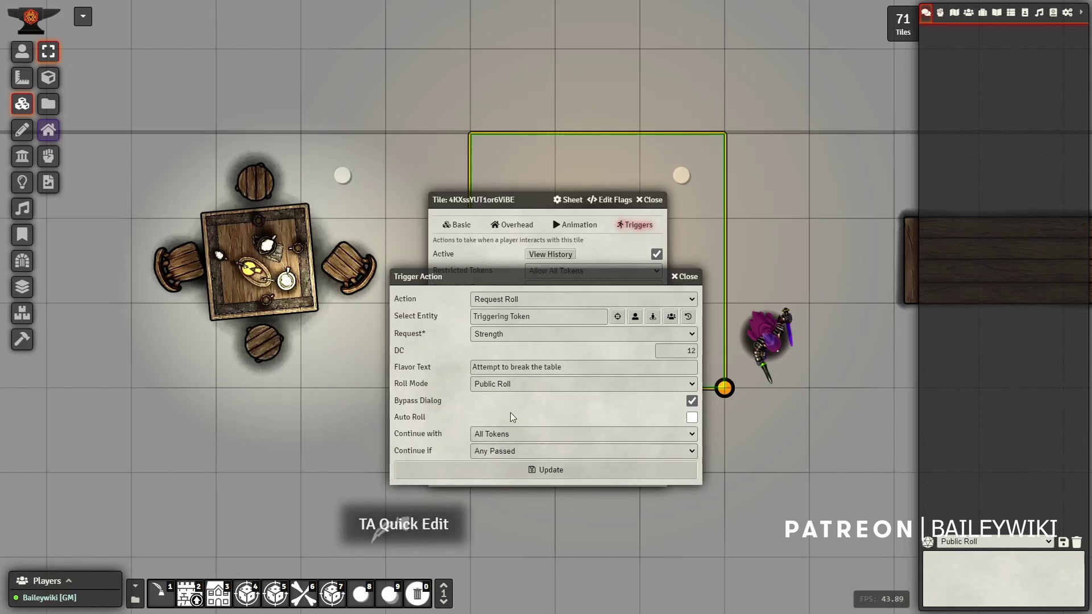
- Review the table's image-cycling action, then the Activate/Deactivate Toggle action on table-chairs01
click(686, 276)
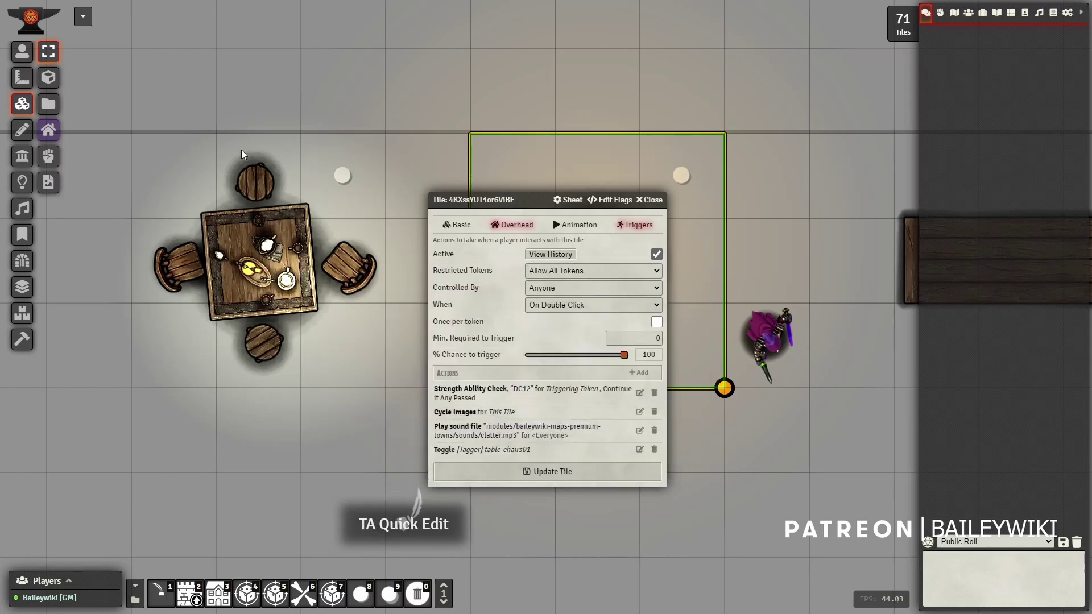
click(639, 412)
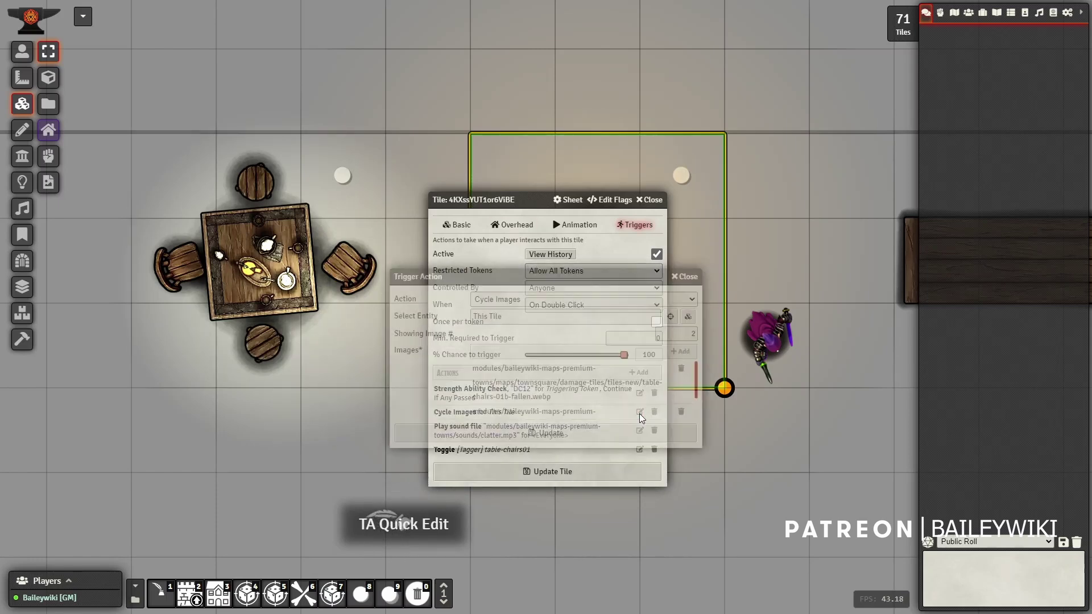
click(685, 277)
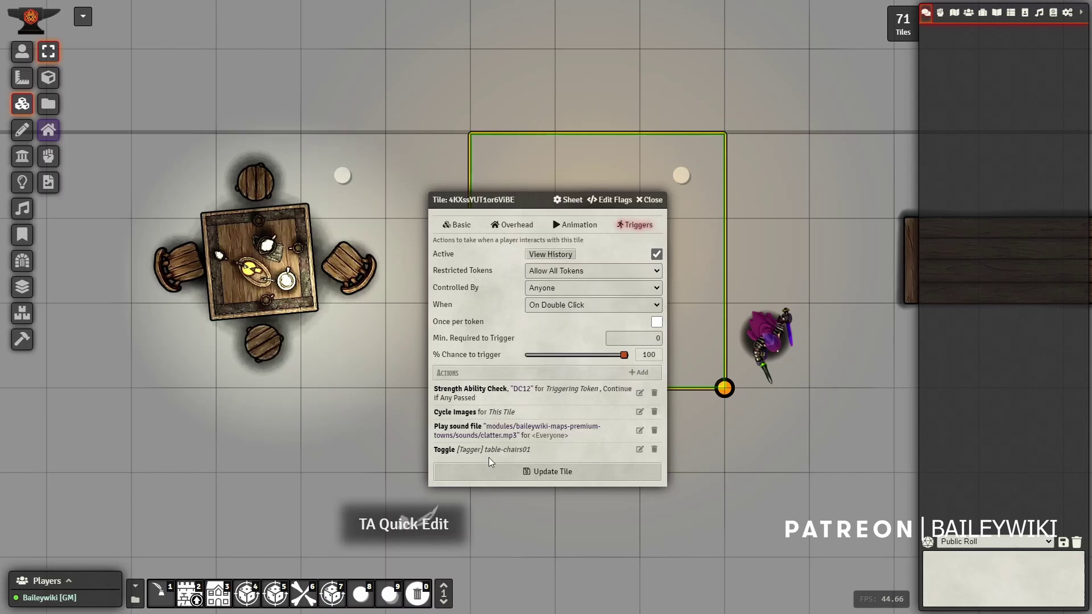
click(639, 450)
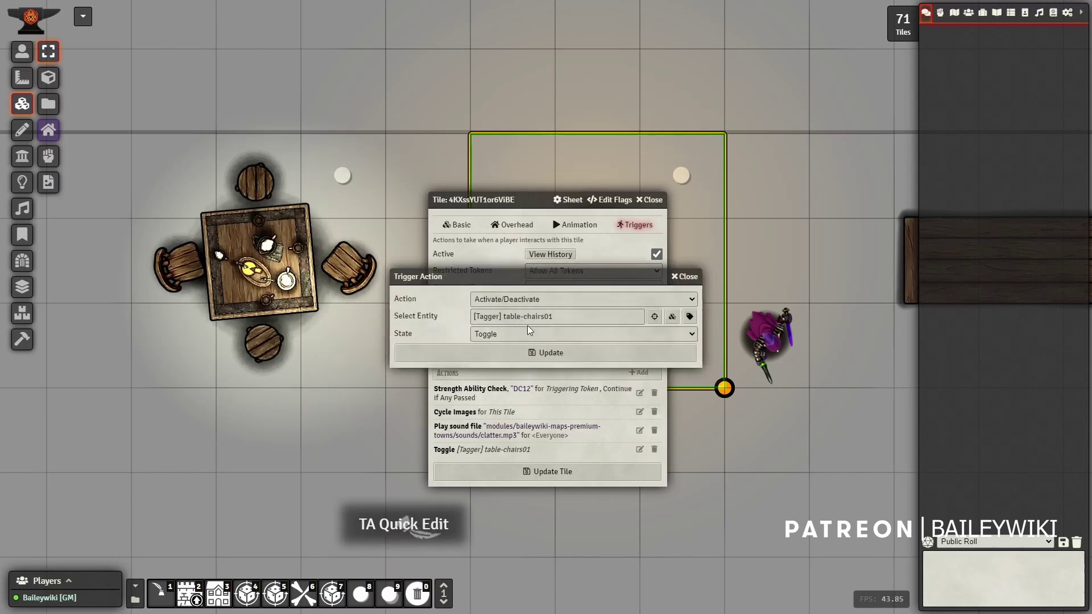
- With the hero token selected, trigger the table and fail the Strength check with a normal roll
click(690, 283)
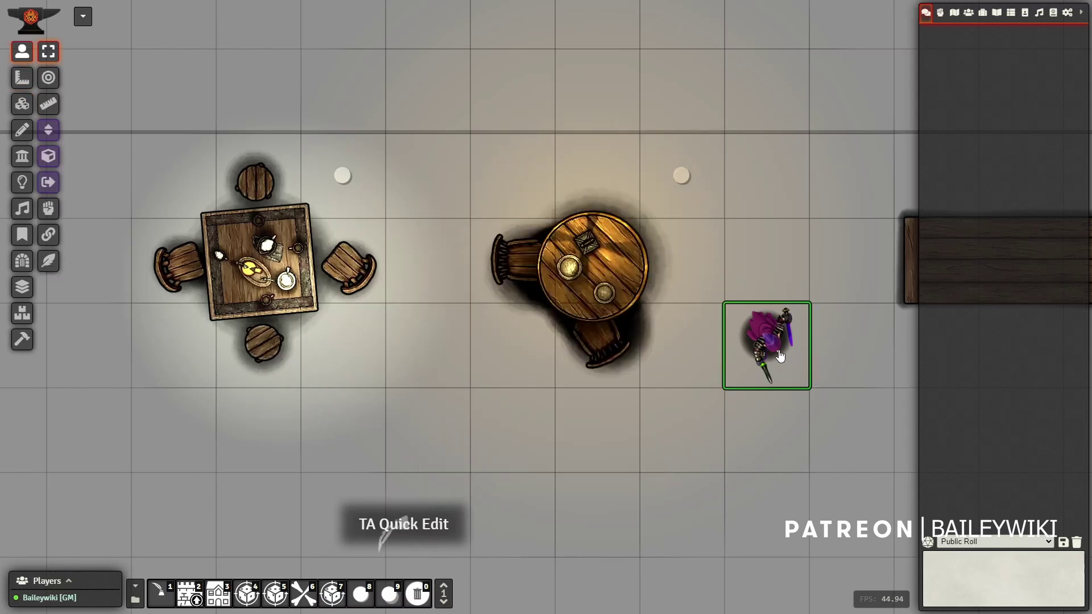
click(771, 358)
click(590, 278)
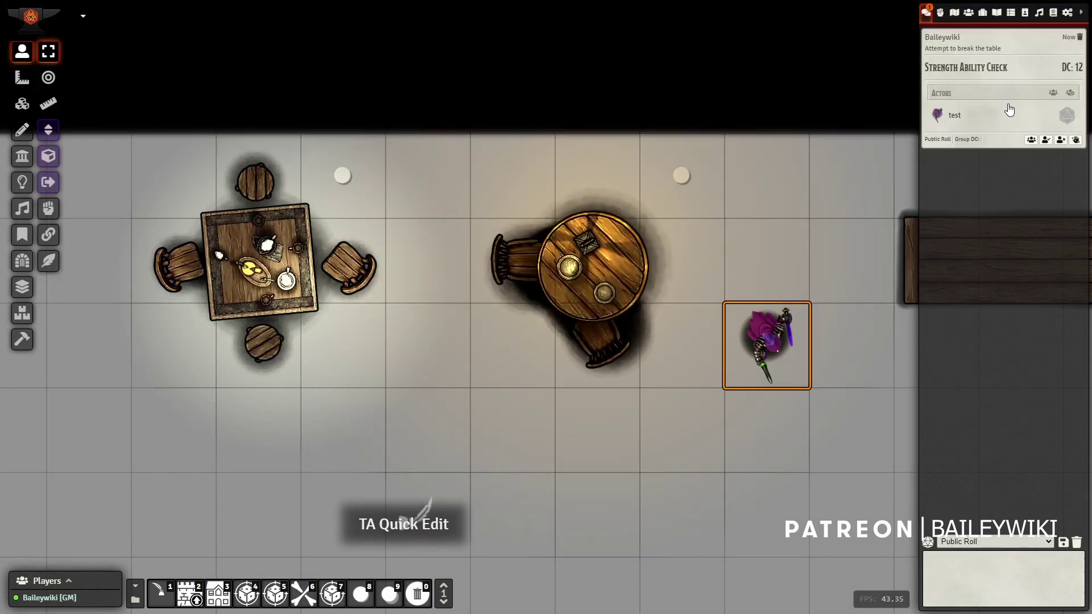
click(1066, 116)
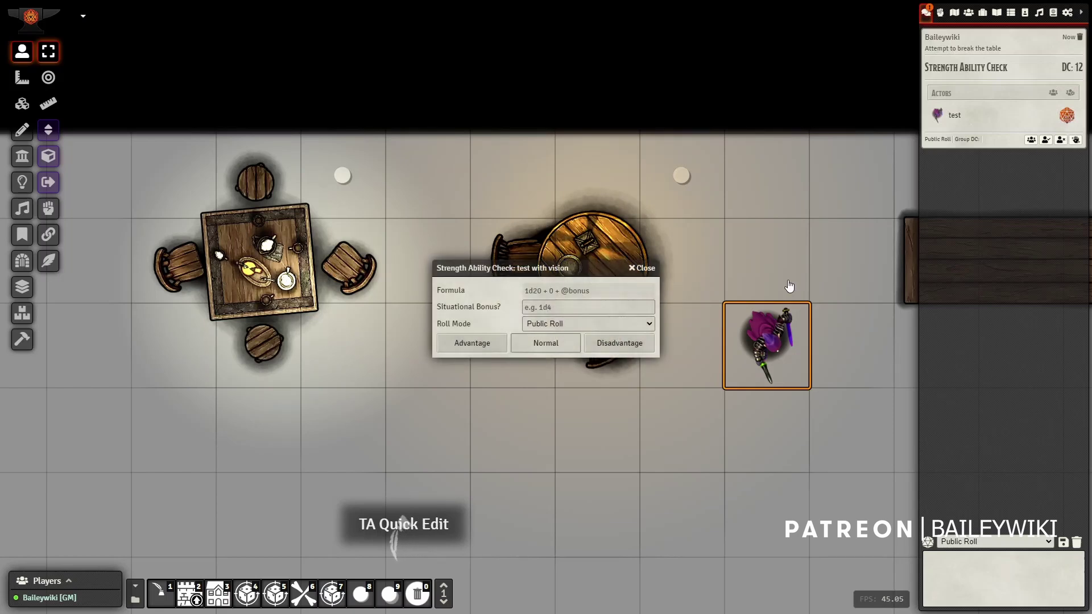
click(471, 342)
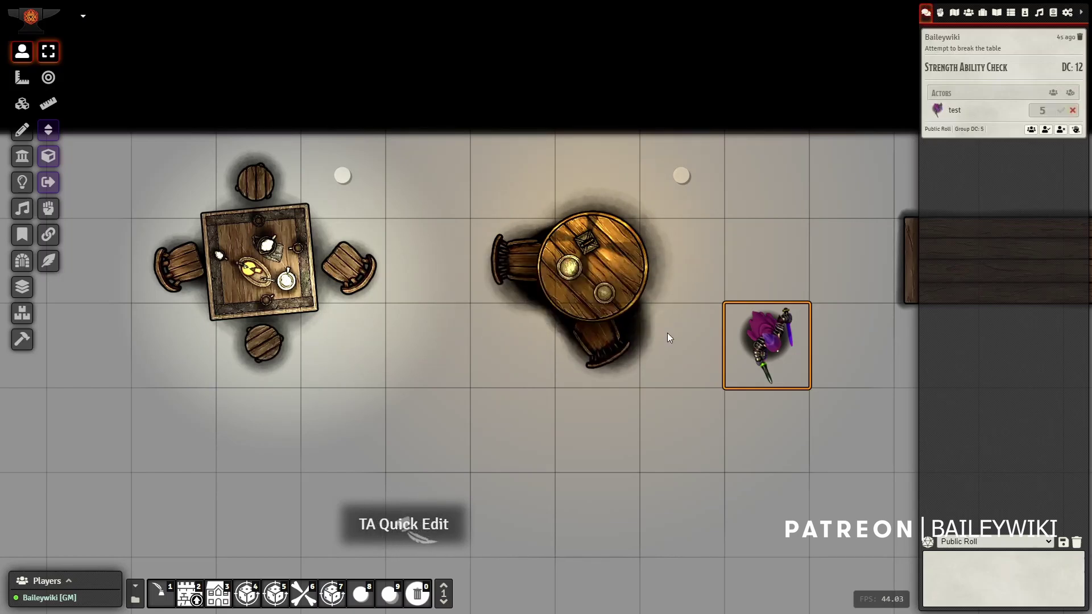
- Trigger the table again and pass the Strength check with advantage, toppling it
click(615, 257)
click(1065, 230)
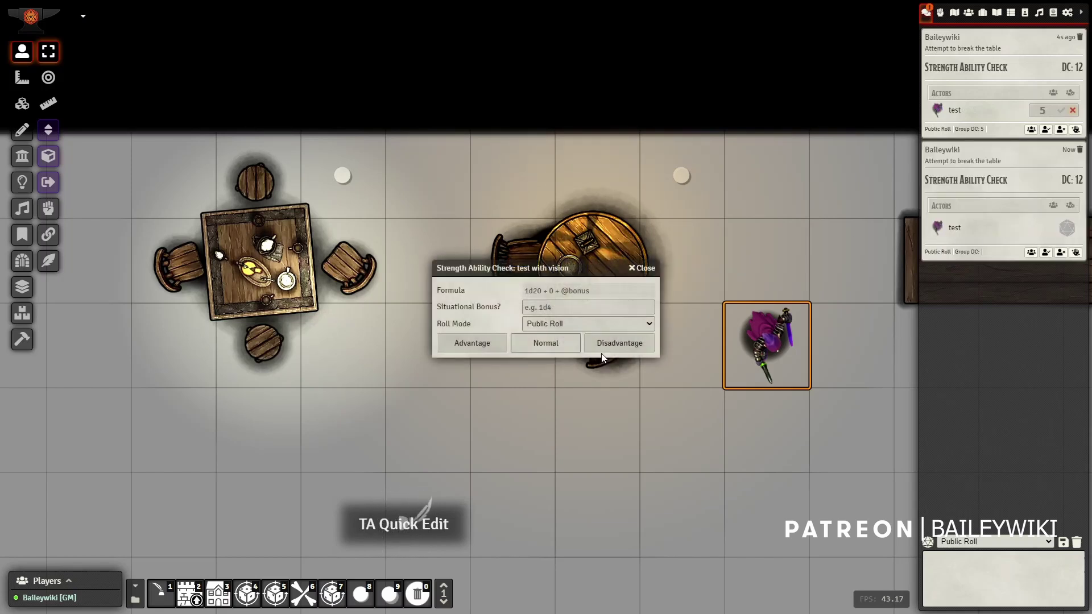
click(482, 344)
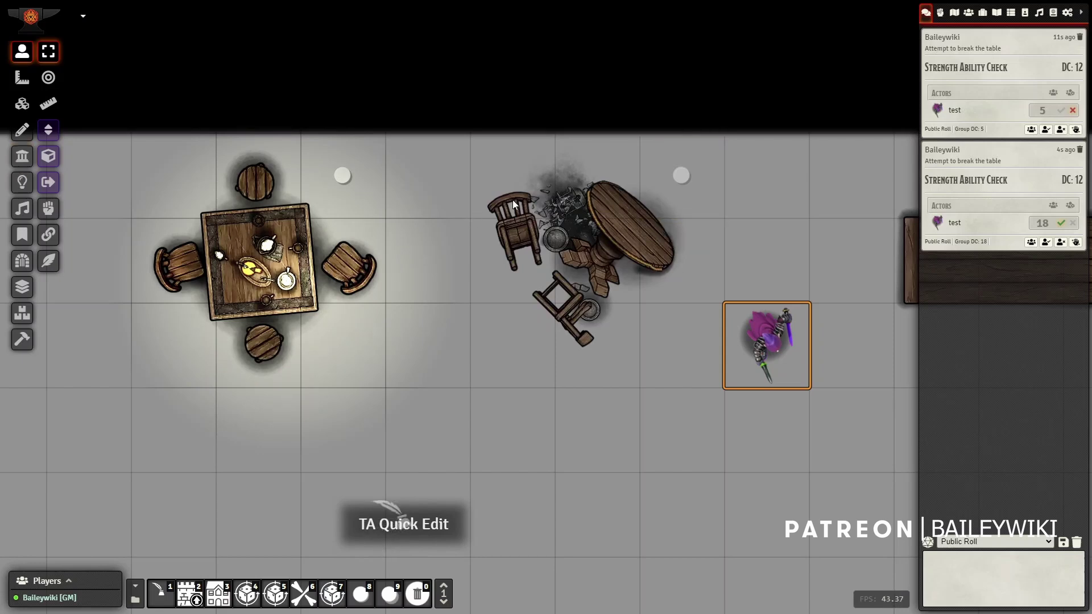
- Toggle the broken table's light on and back off, then return to token controls
click(24, 182)
right_click(581, 248)
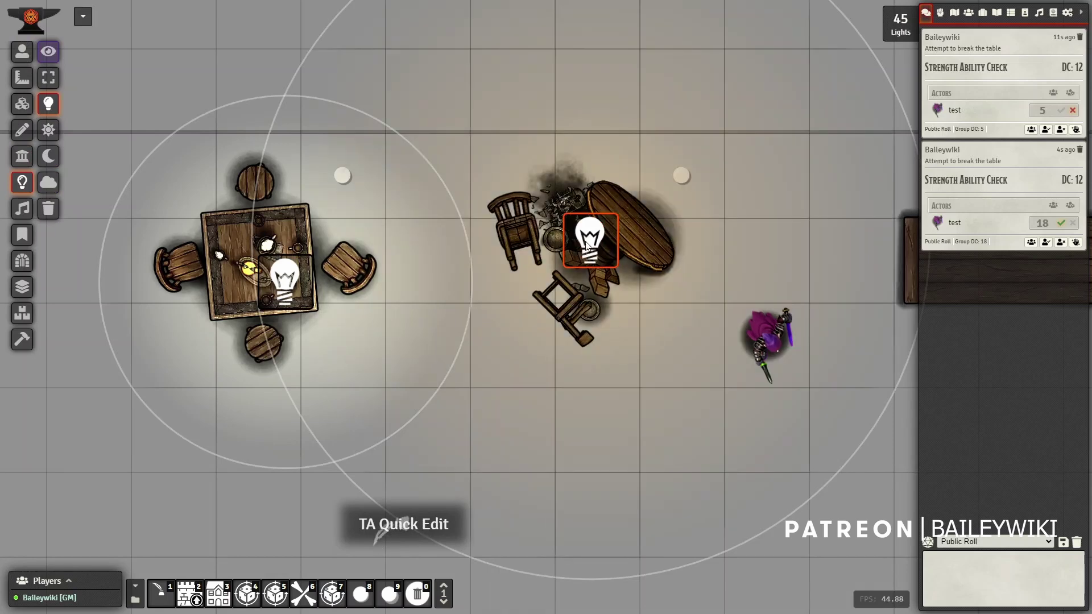
right_click(581, 248)
click(22, 51)
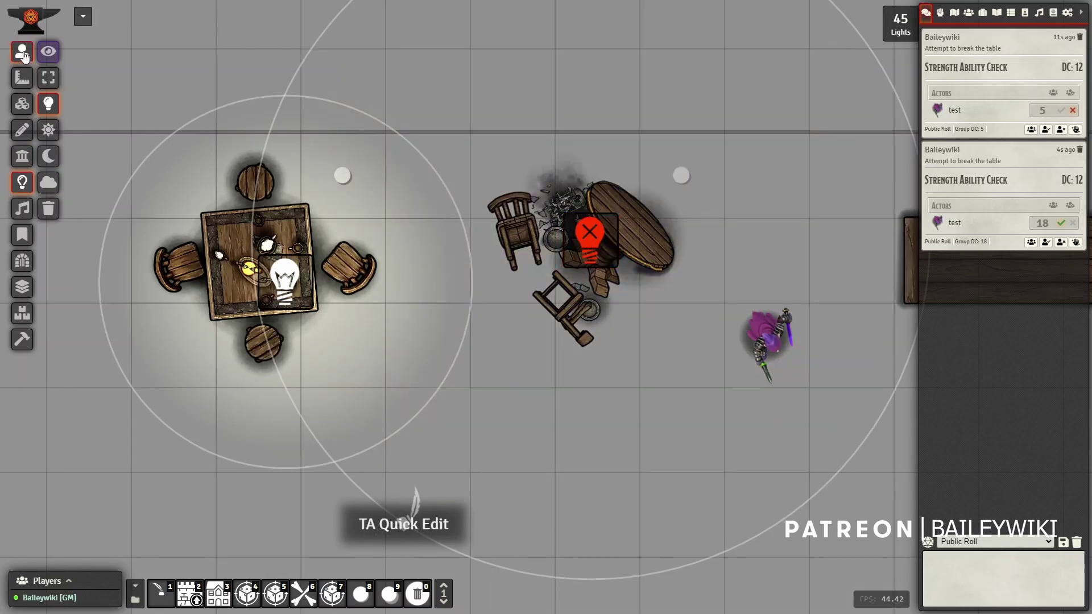
- Search actors for 'dot' and place a Control Token Dot beside the square table
scroll(534, 330, down, 1)
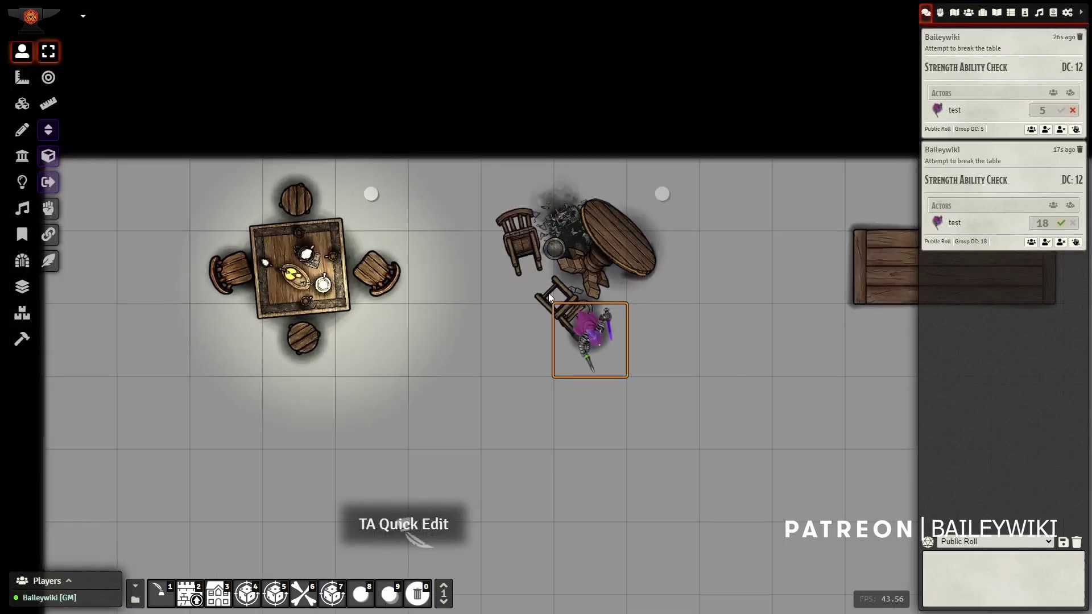
click(372, 196)
click(968, 12)
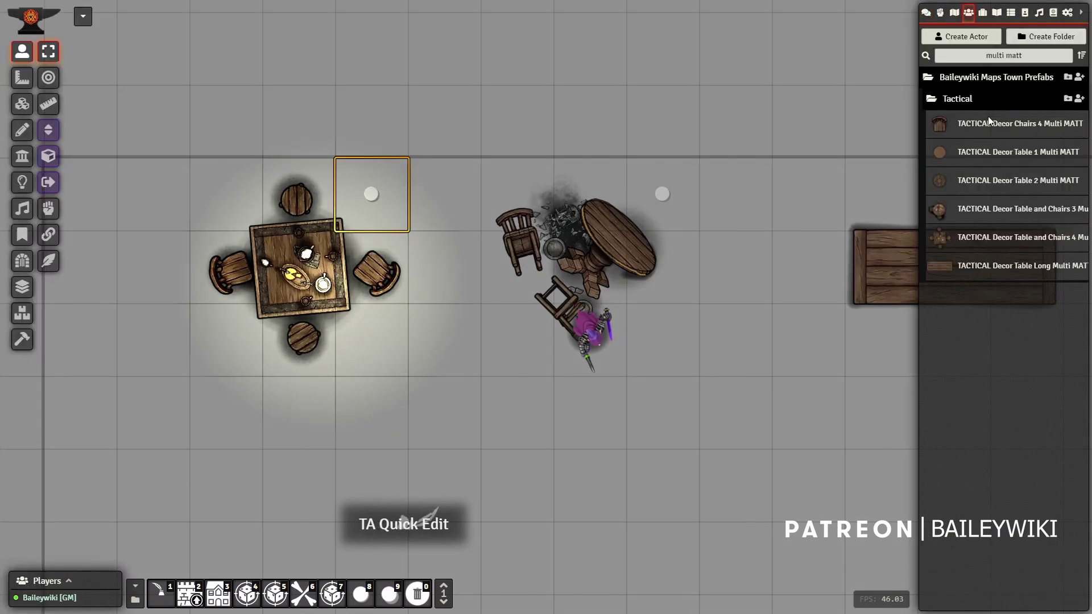
triple_click(957, 54)
text(dot)
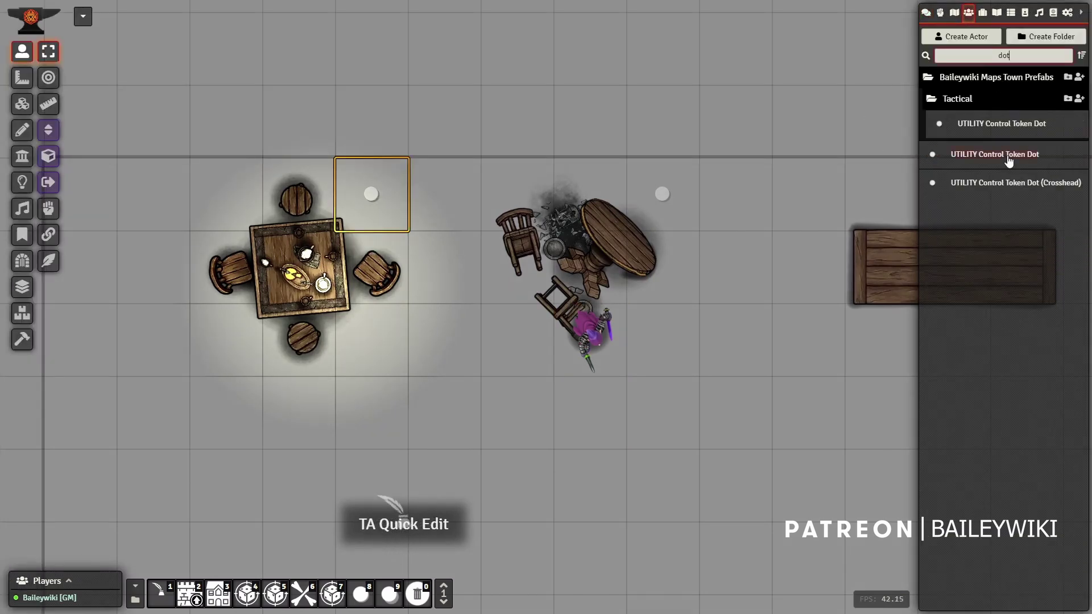
drag(941, 161, 157, 190)
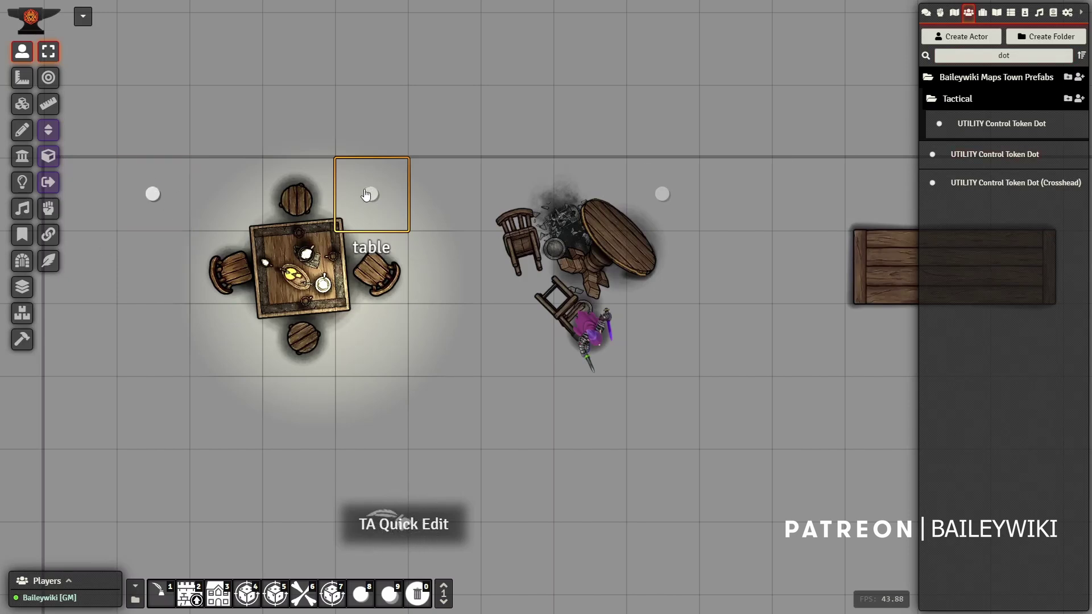
- Attach the box-selected table and chairs to the dot token, then test-move them down and back
click(50, 234)
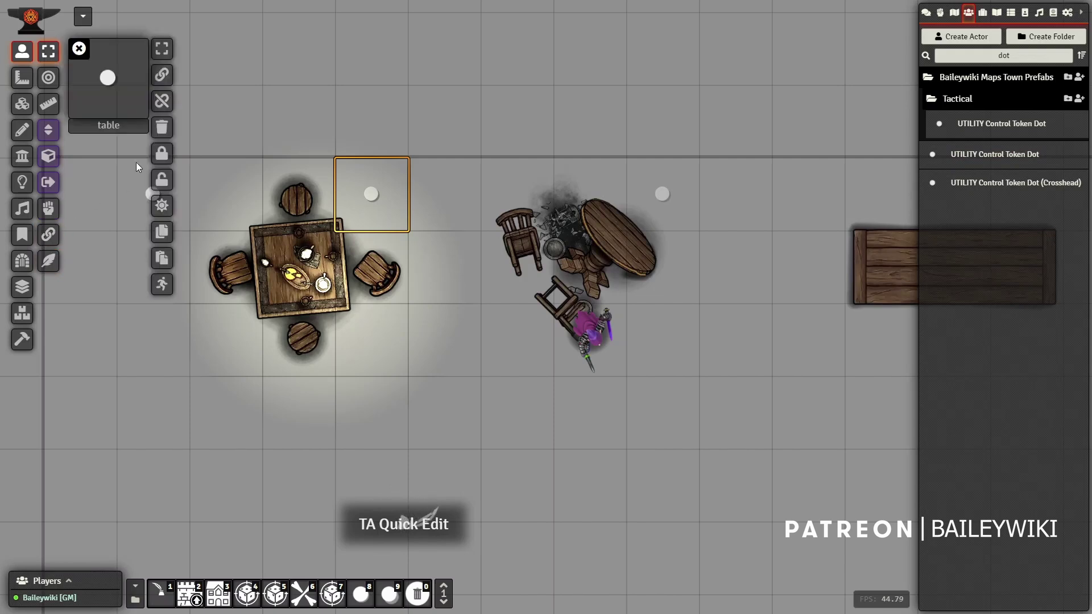
click(162, 52)
drag(198, 123, 455, 389)
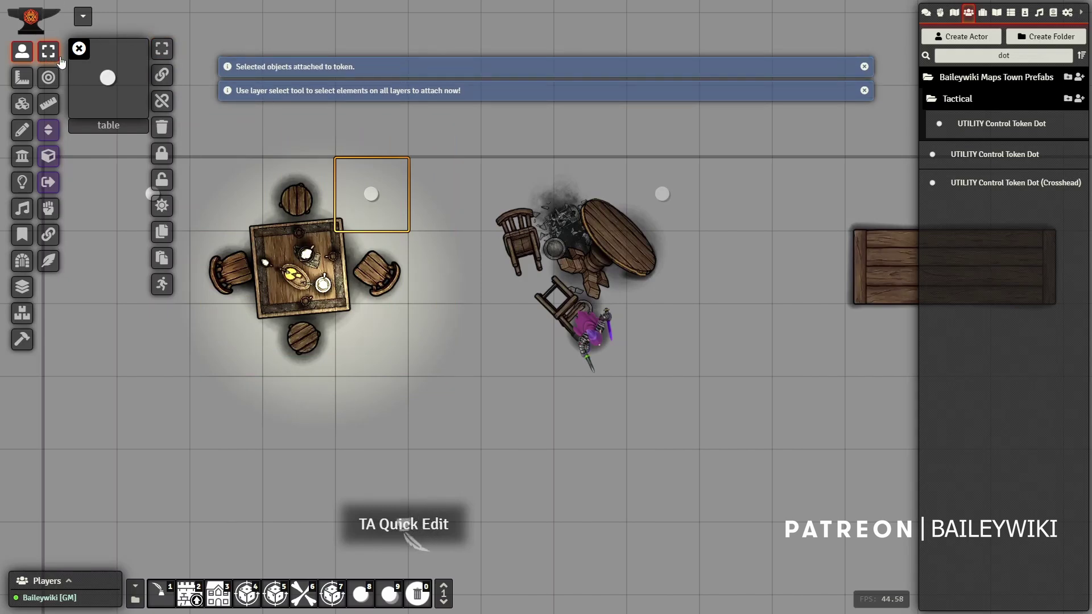
click(79, 49)
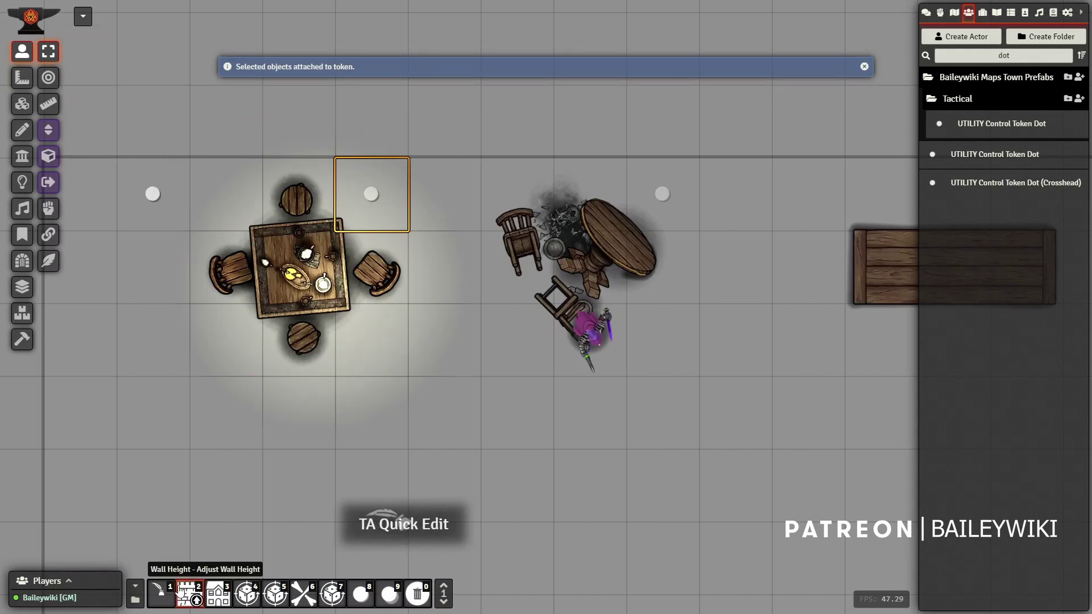
key(Down)
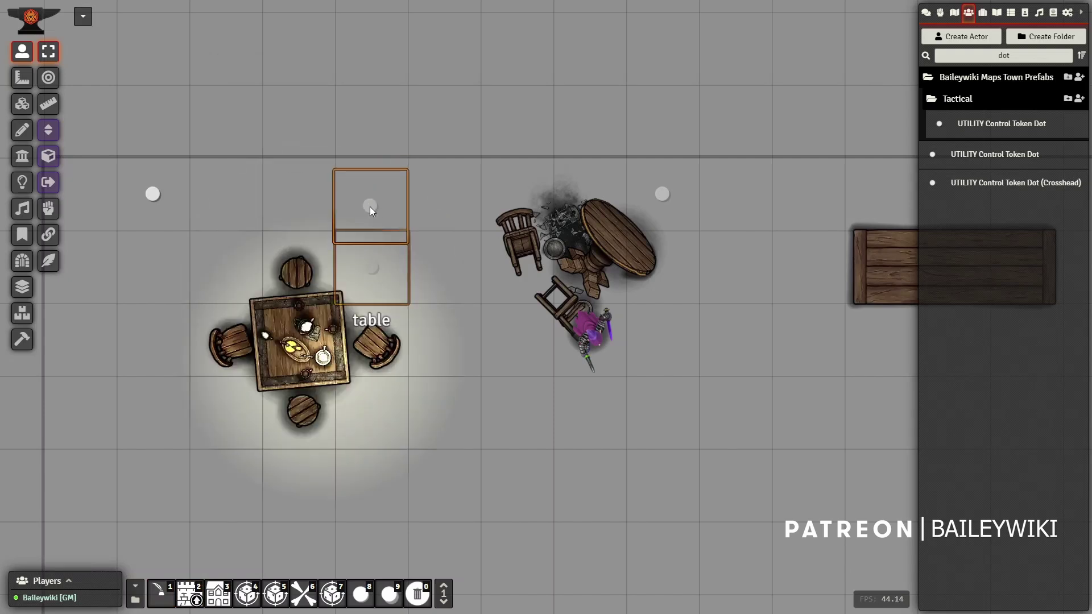
drag(369, 210, 370, 199)
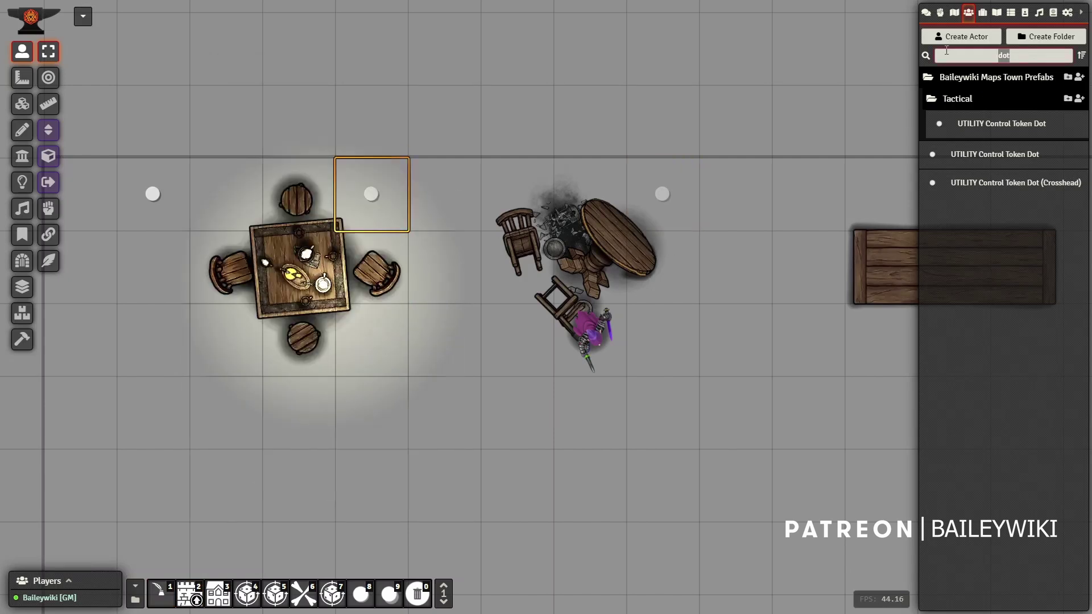
text(multi mat)
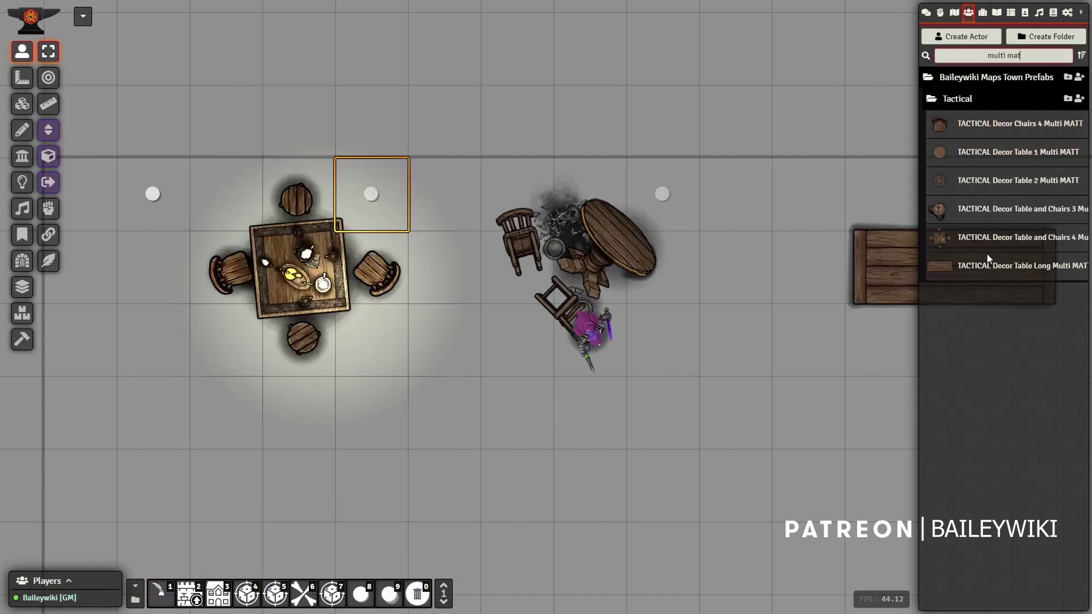
- Check the Table and Chairs 4 Multi MATT actor's name and prototype token settings
click(1000, 242)
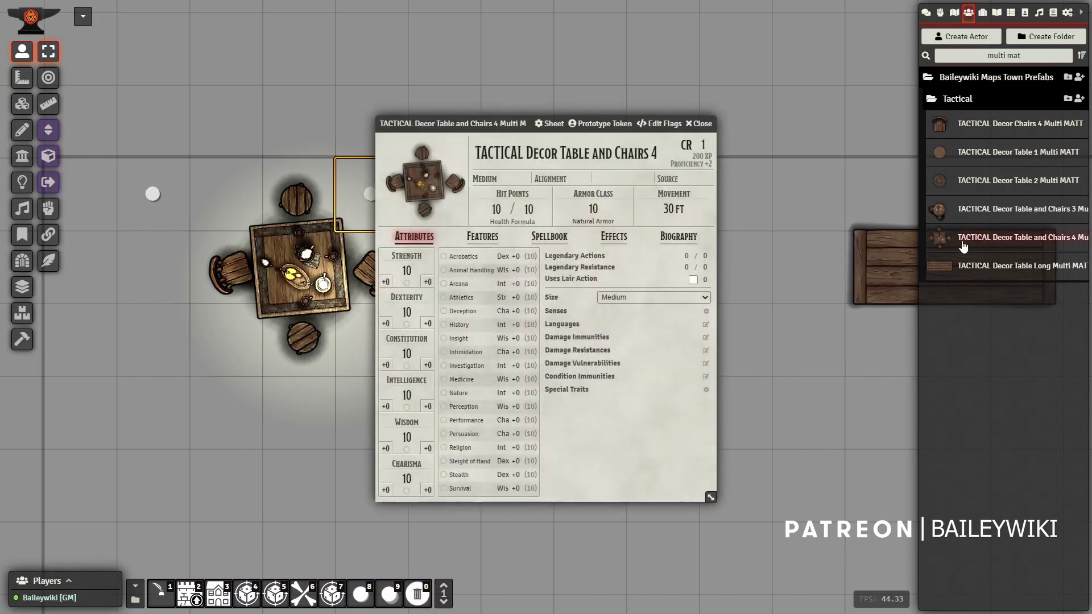
triple_click(619, 153)
click(603, 153)
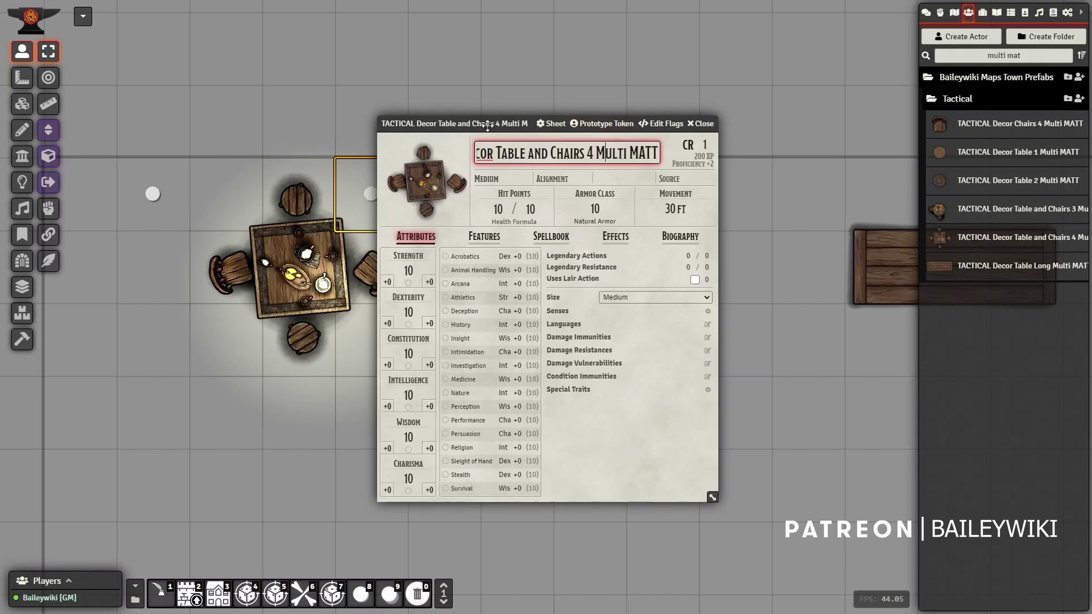
drag(483, 117, 698, 135)
click(750, 122)
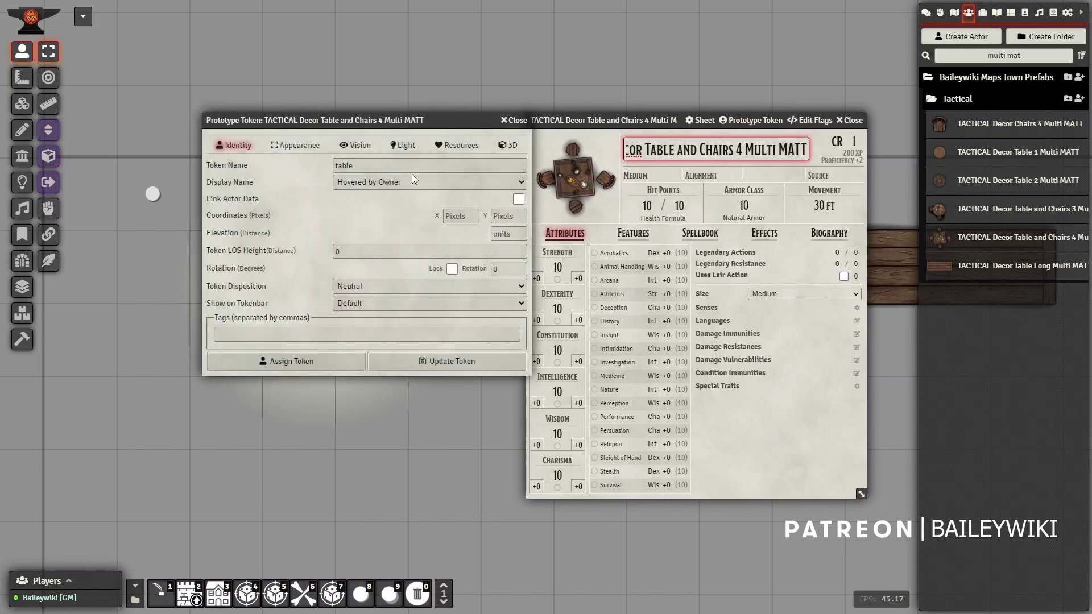
drag(414, 122, 254, 227)
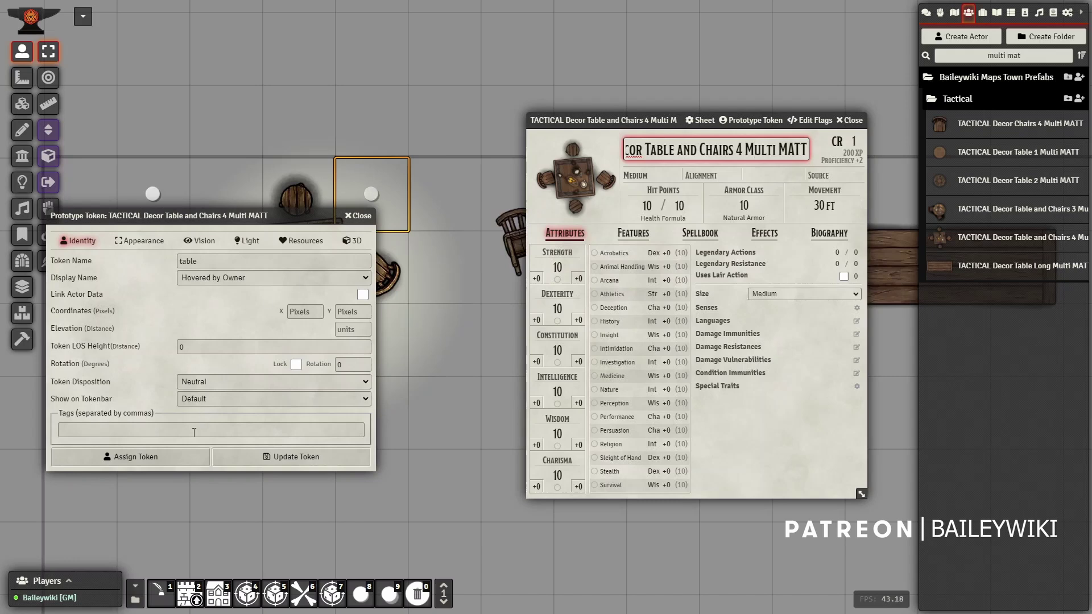
click(359, 216)
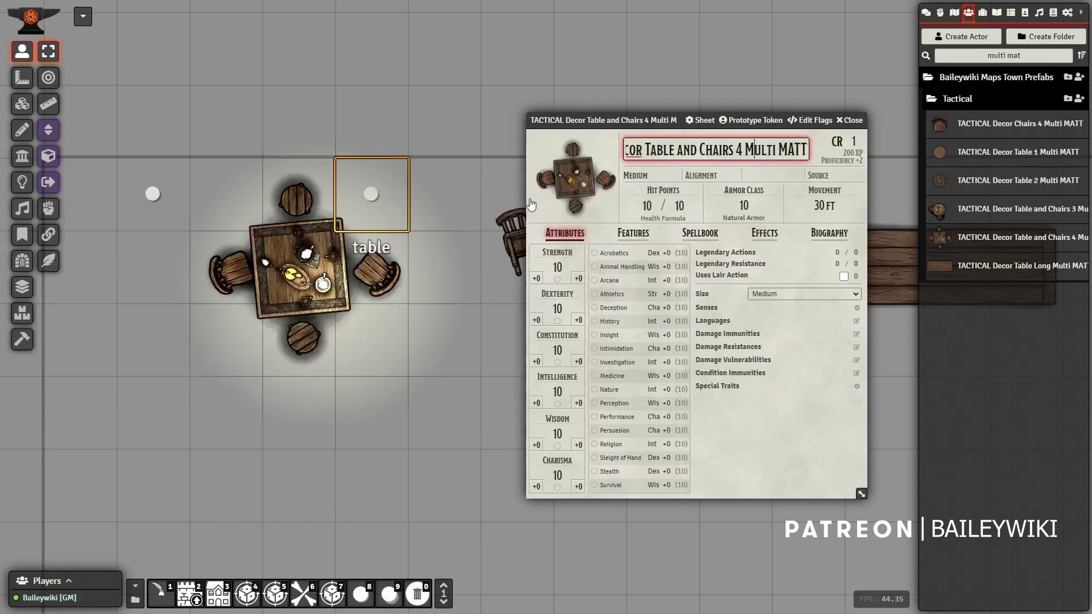
- Paste a test copy of the table prefab onto the map and delete it
click(1008, 238)
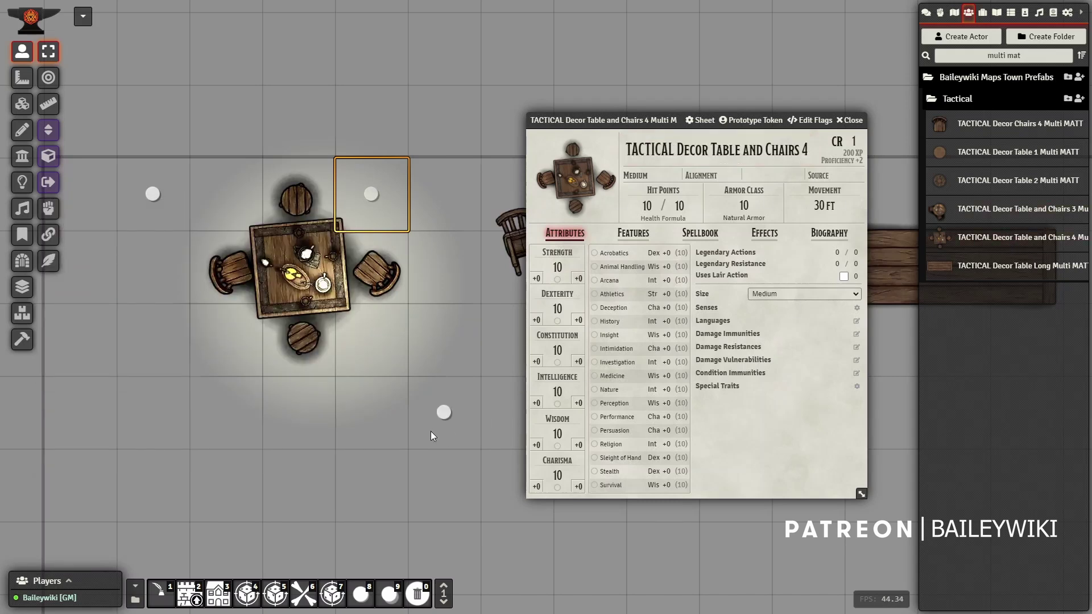
key(ctrl+v)
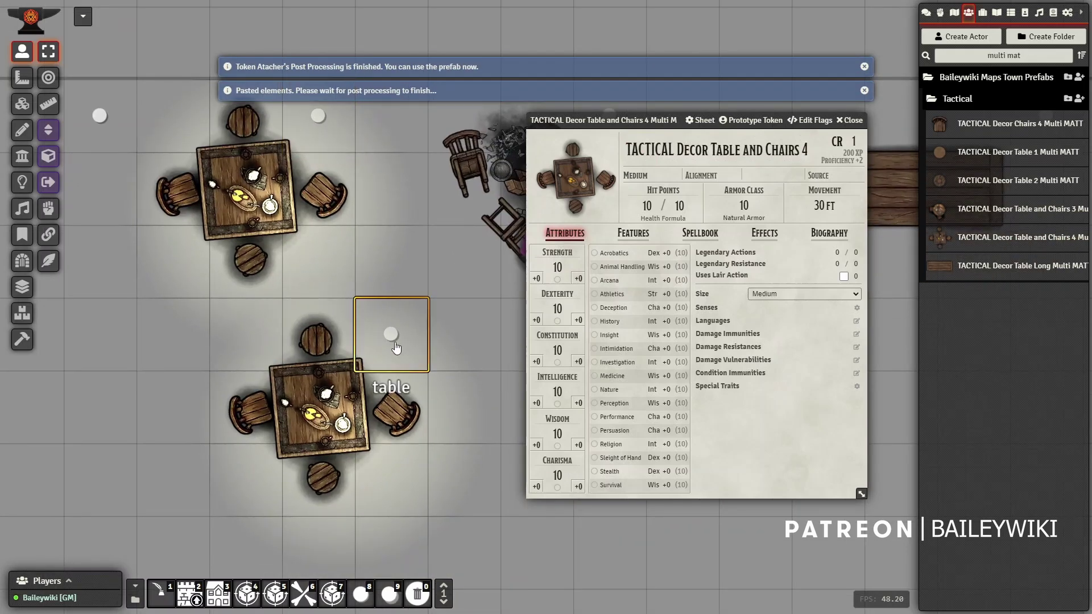
key(Delete)
click(854, 121)
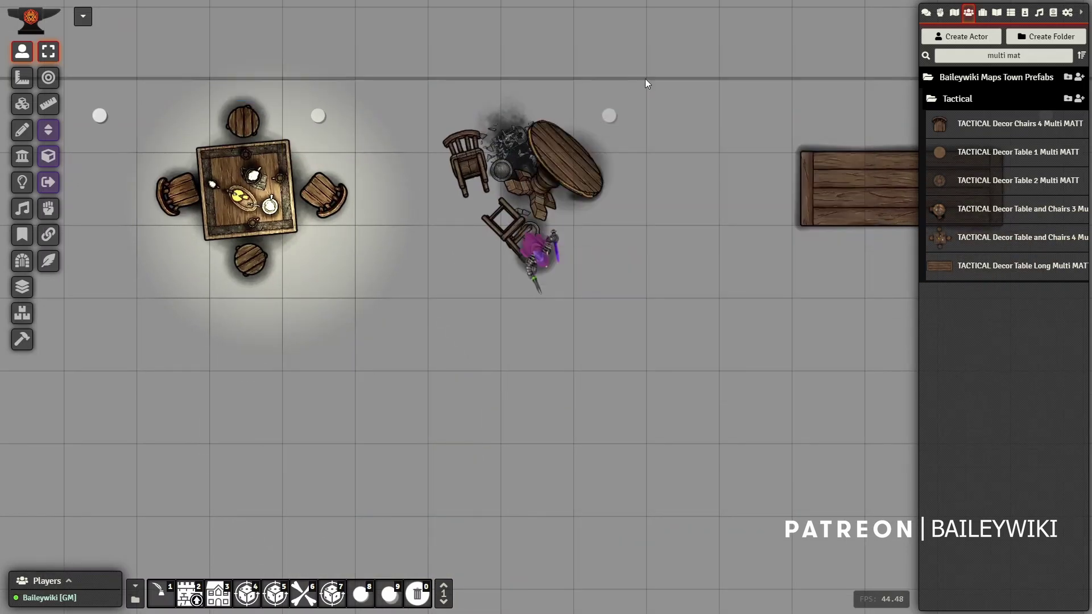
scroll(683, 319, down, 6)
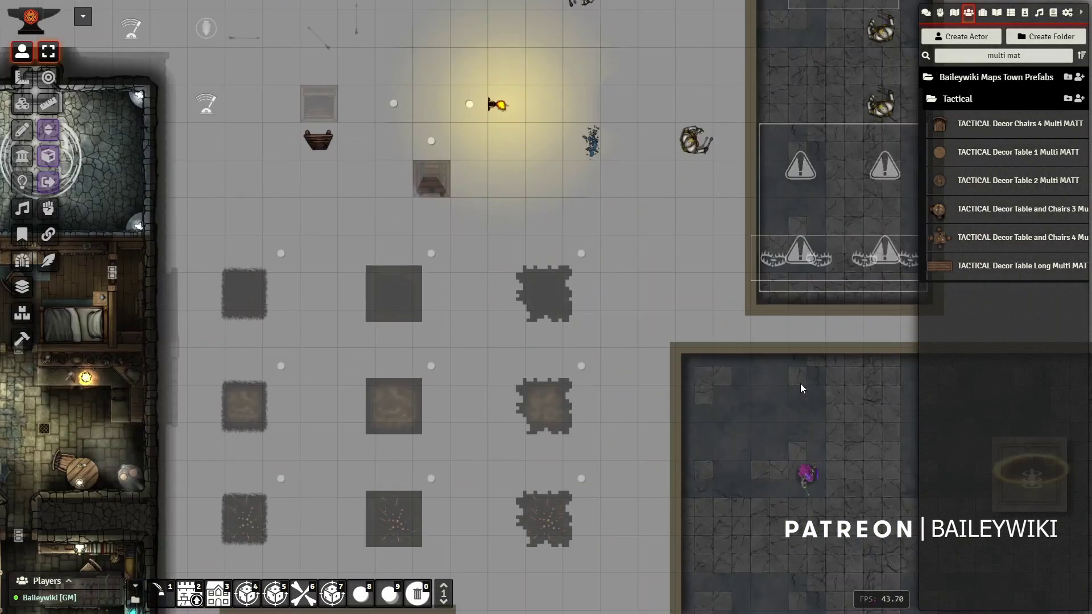
drag(799, 383, 571, 526)
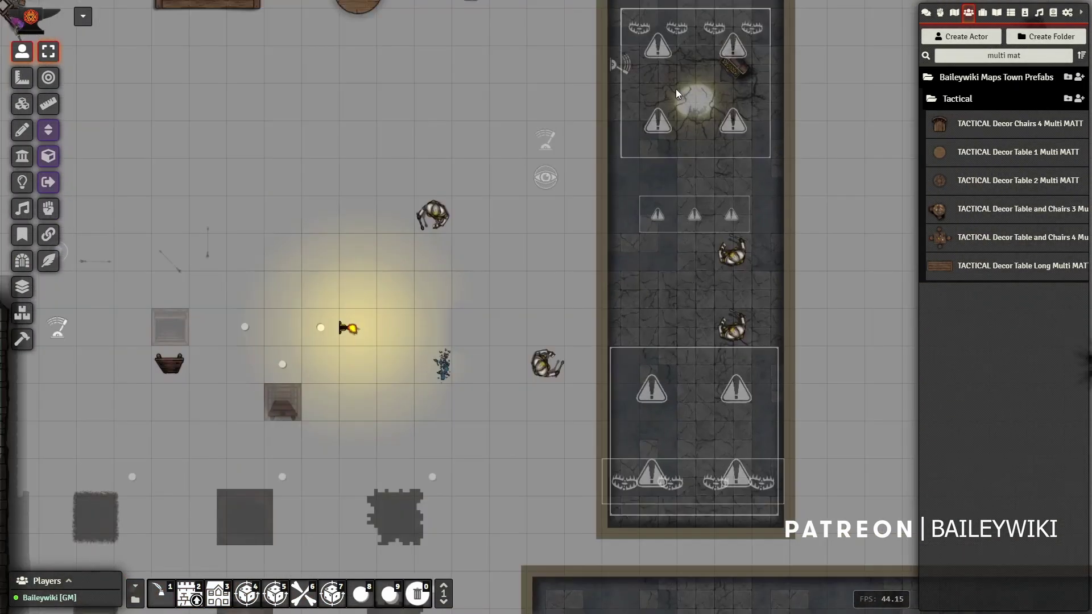
drag(425, 116, 438, 164)
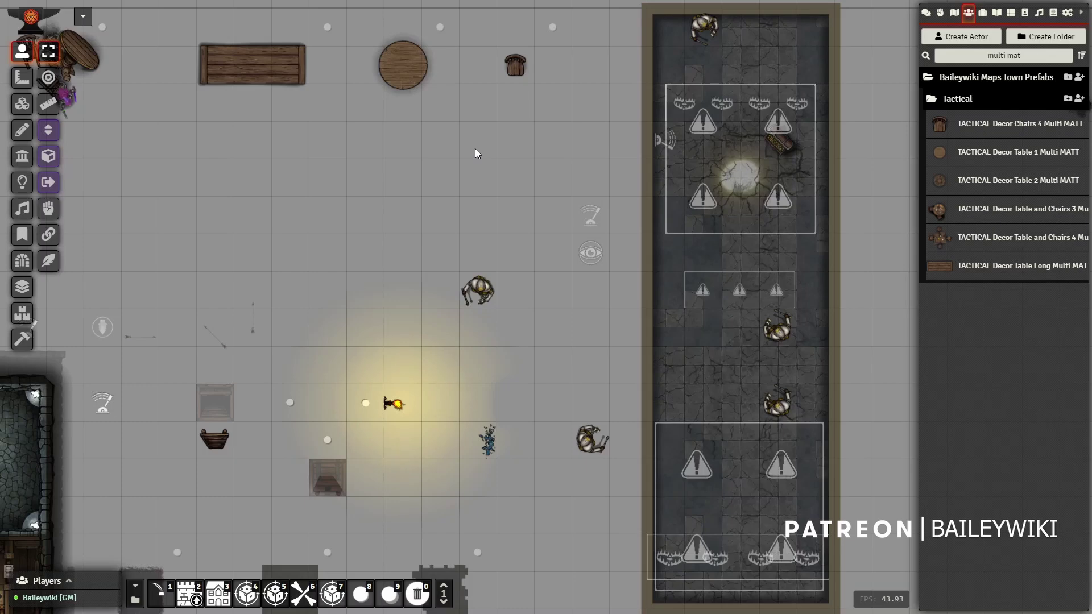
scroll(398, 171, up, 3)
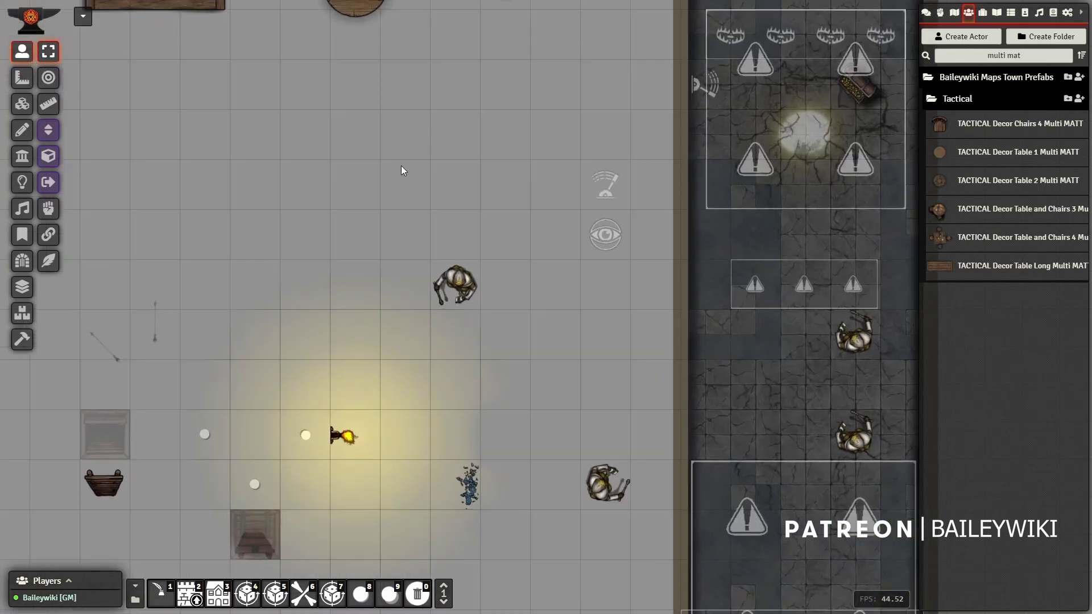